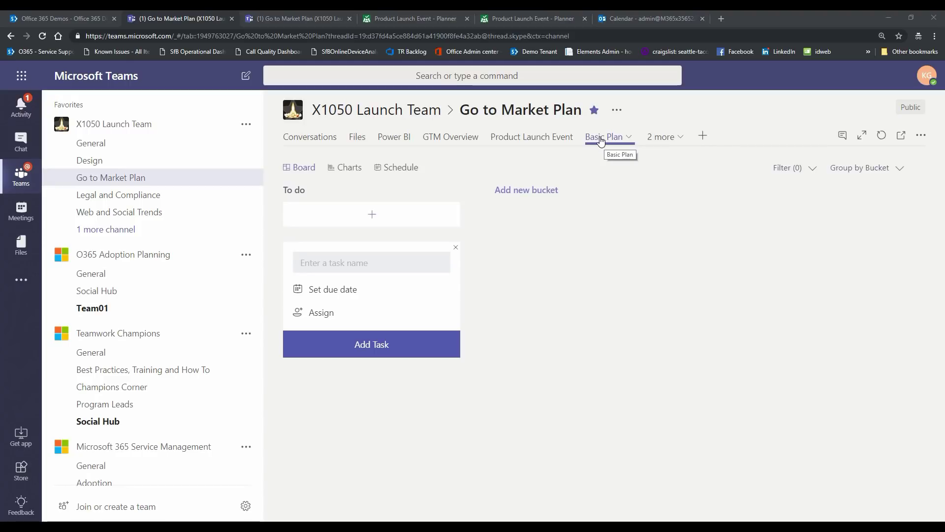
click(702, 138)
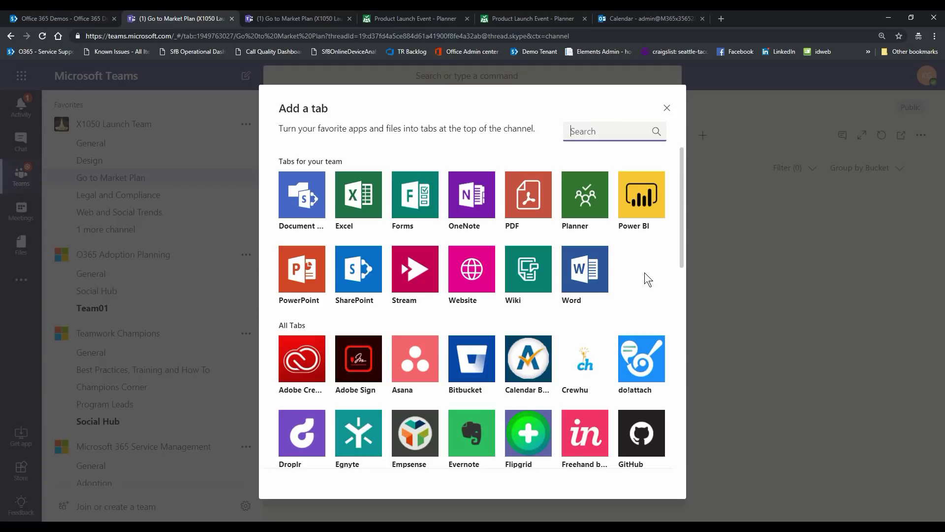
click(589, 201)
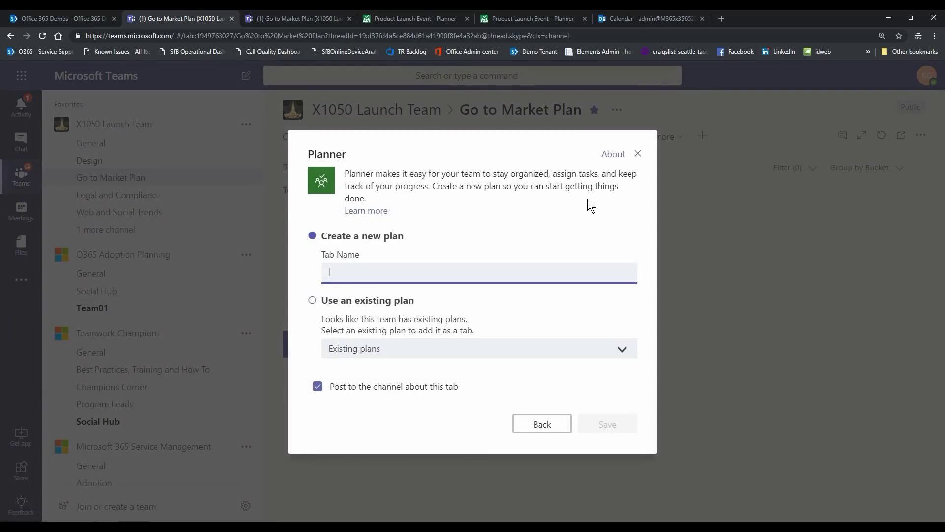
click(313, 301)
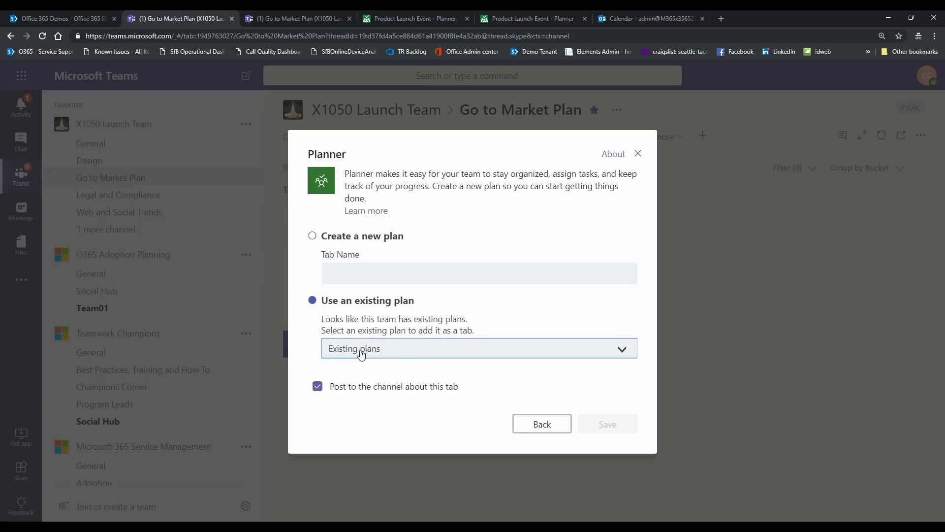
click(362, 354)
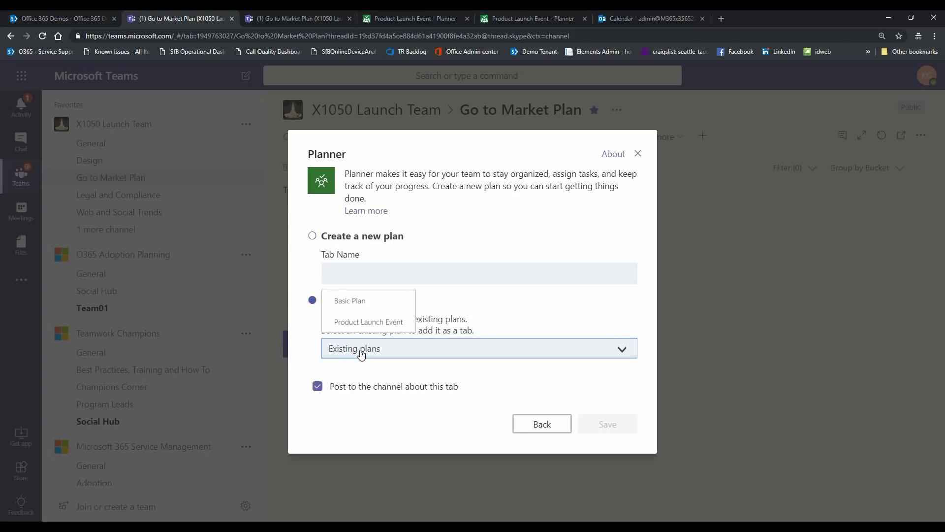
click(373, 323)
click(638, 153)
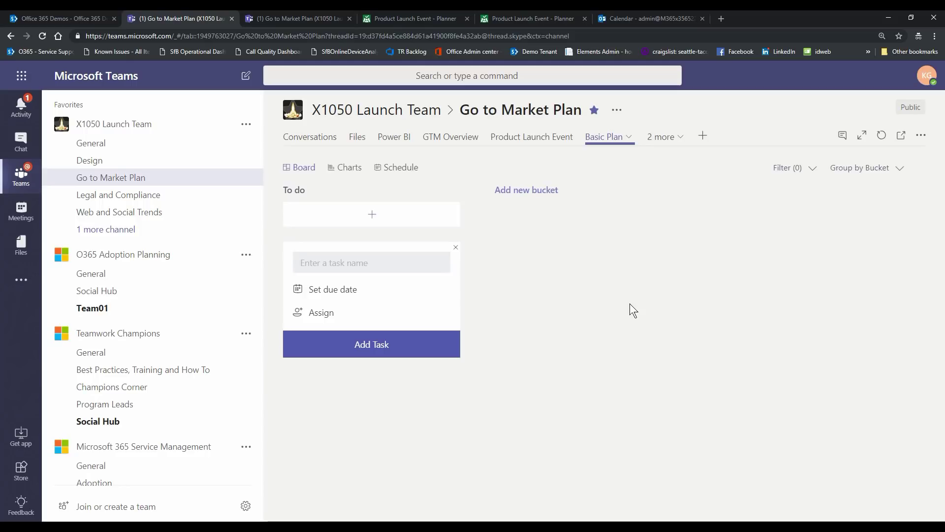
click(899, 171)
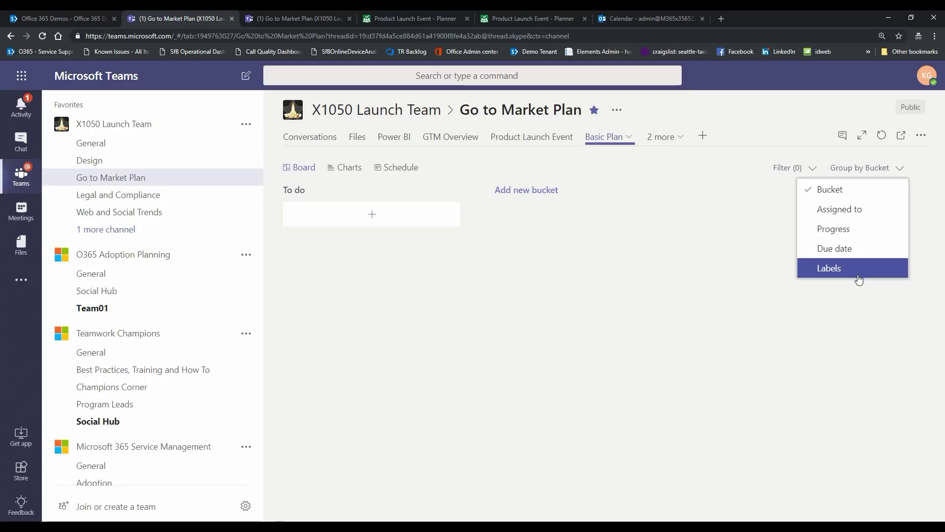
click(690, 168)
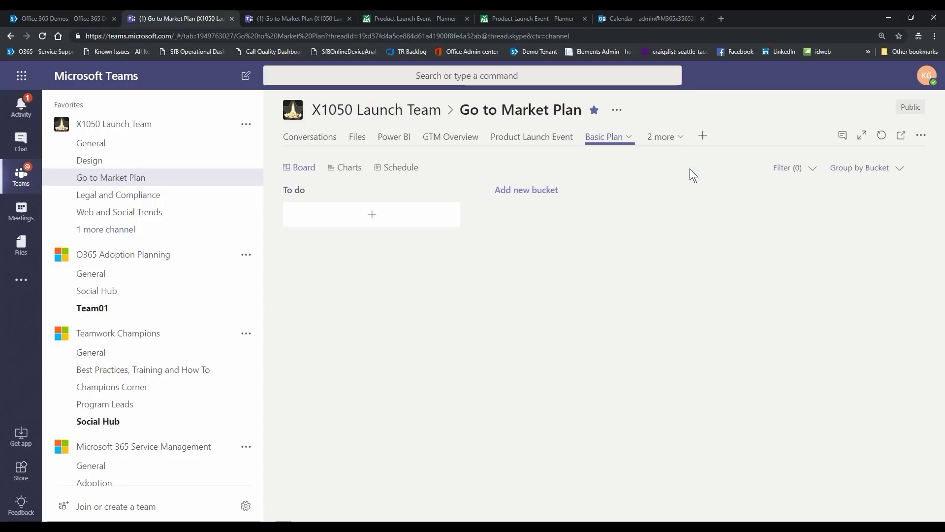
Switch to the Product Launch Event plan and add a new bucket named "Product delivery" after Logistics.
click(274, 19)
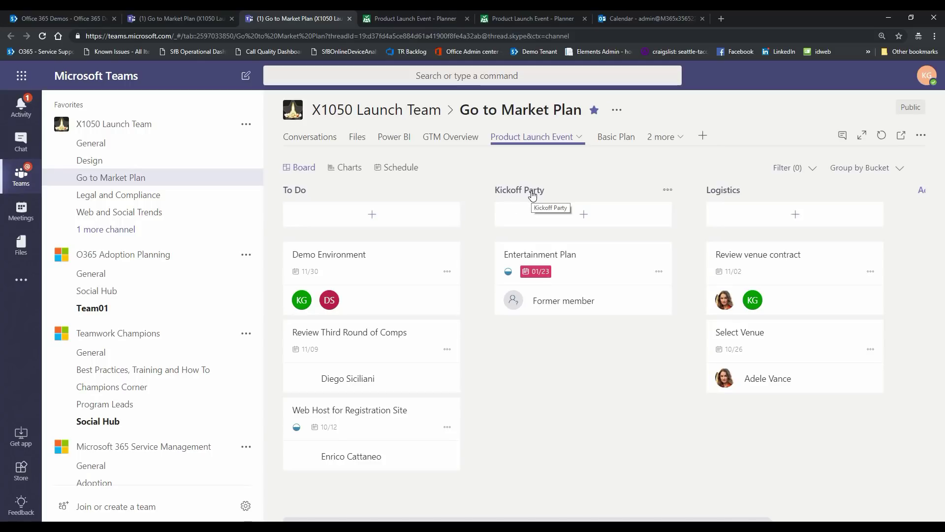
click(414, 518)
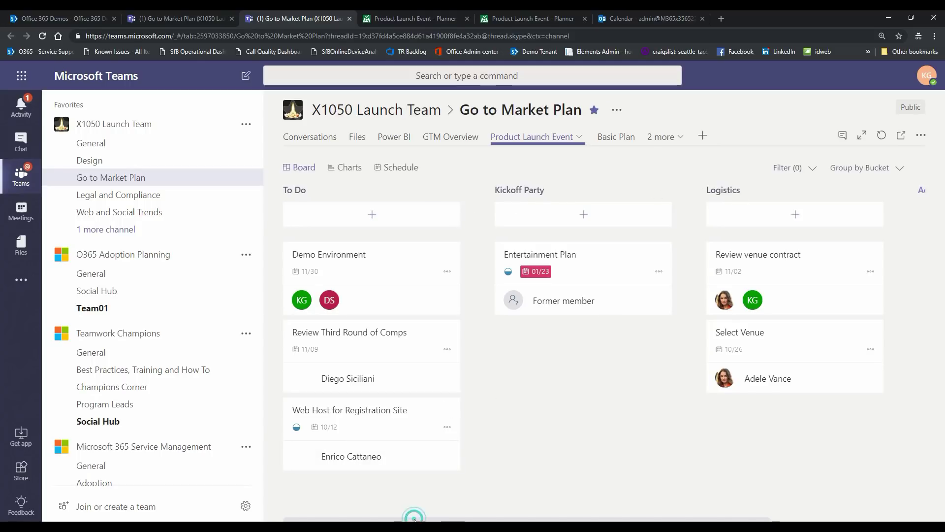
drag(414, 518, 559, 518)
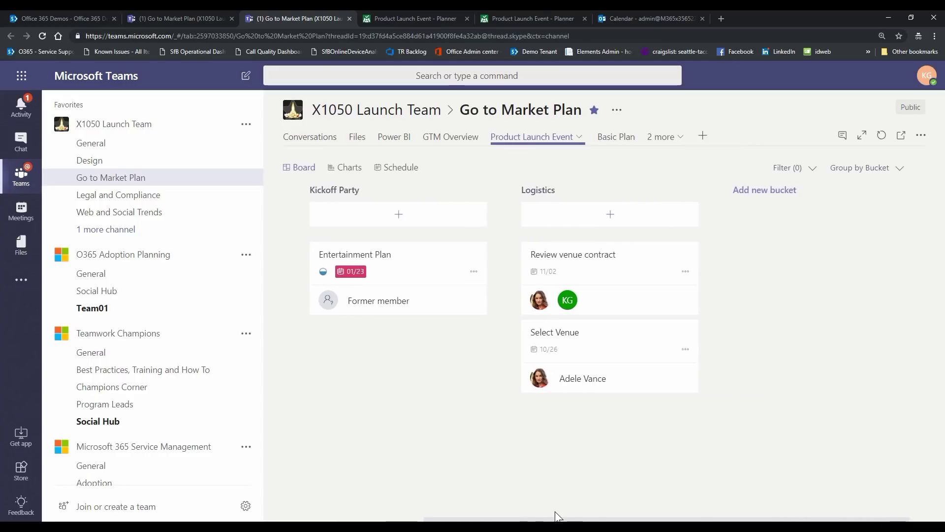
click(793, 192)
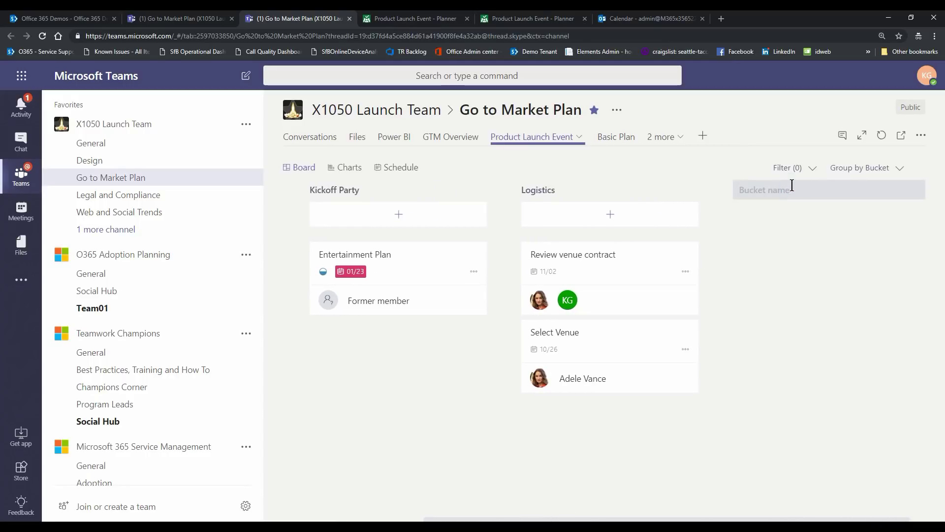
text(Product delivery)
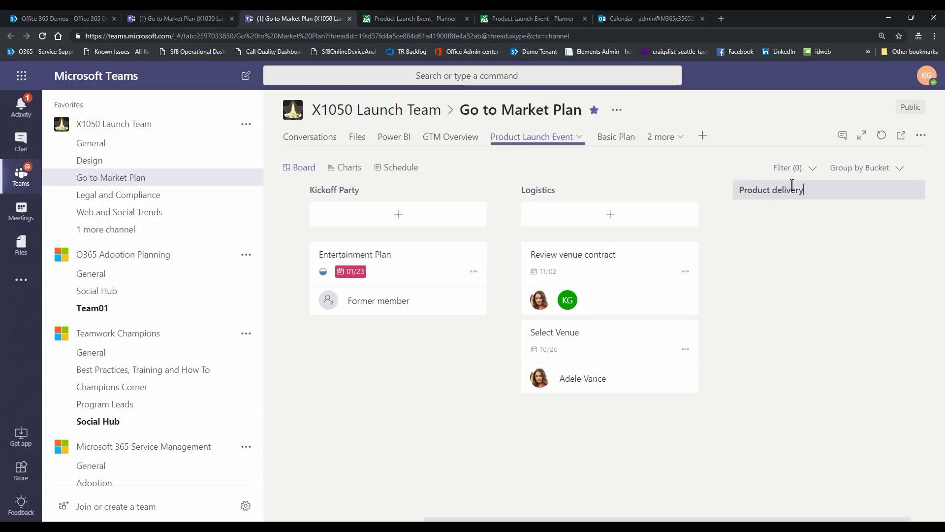
key(Return)
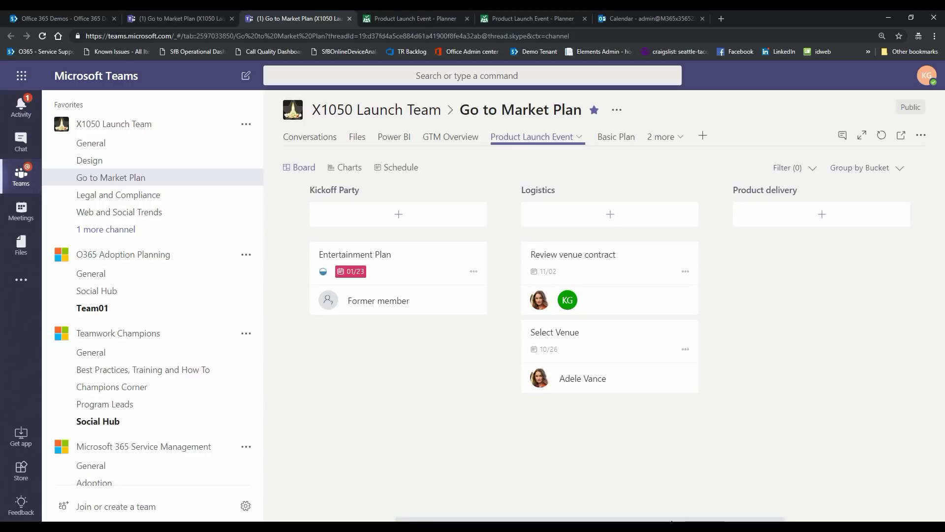
Start a new task named "Catering menu" in the Kickoff Party bucket with a due date of 10/26.
scroll(521, 483, left, 5)
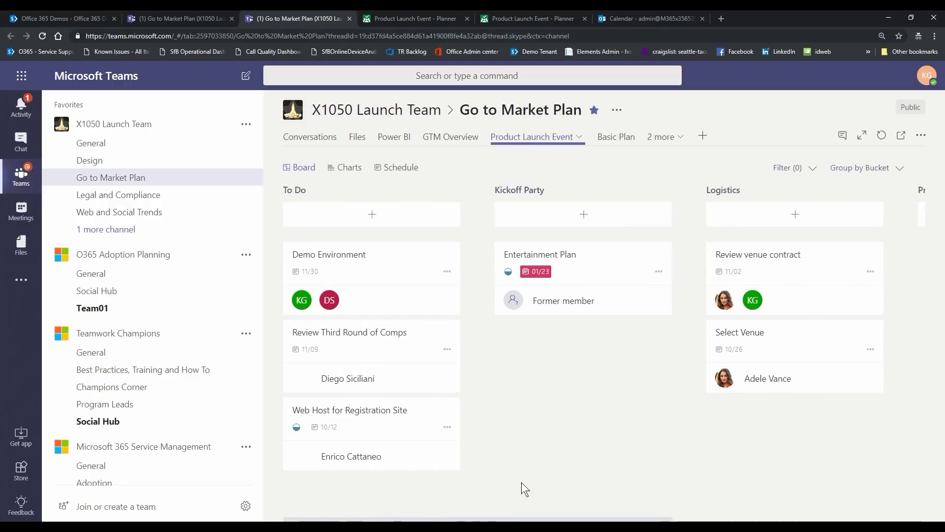
click(594, 215)
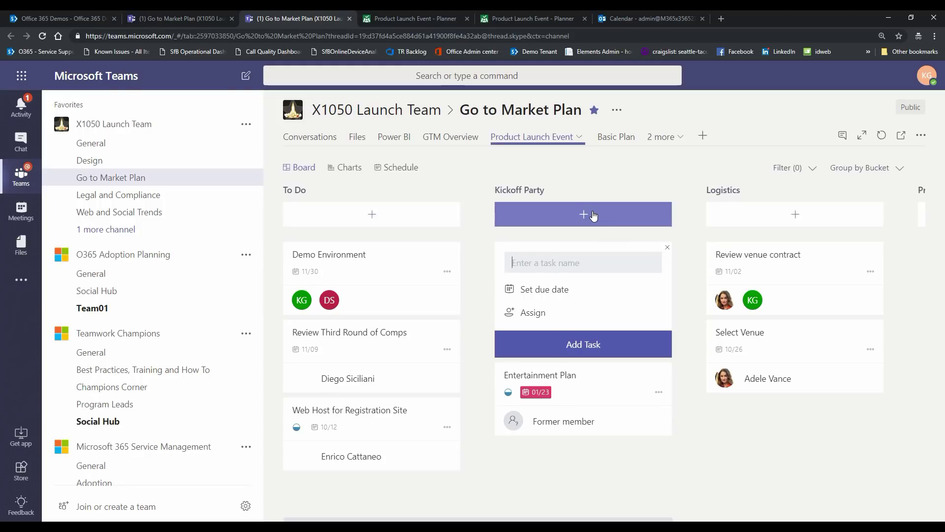
text(Catering )
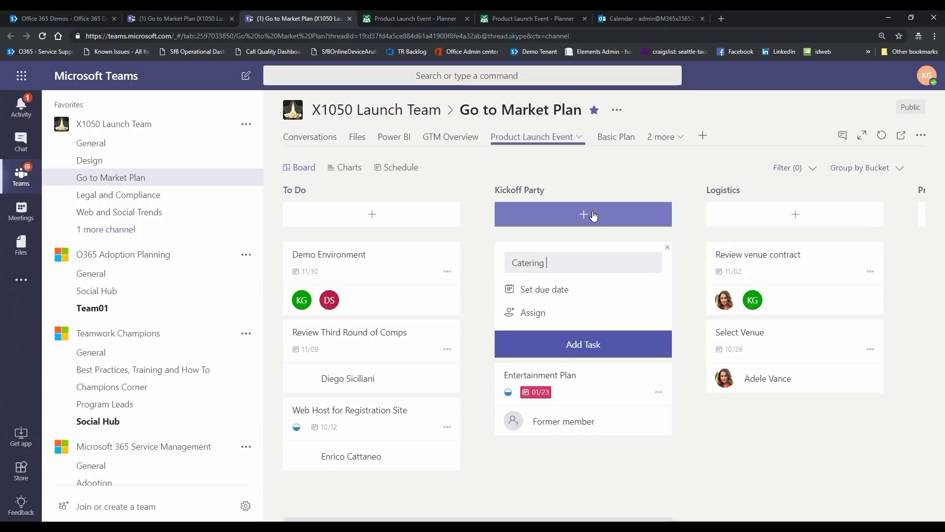
text(menu)
click(560, 295)
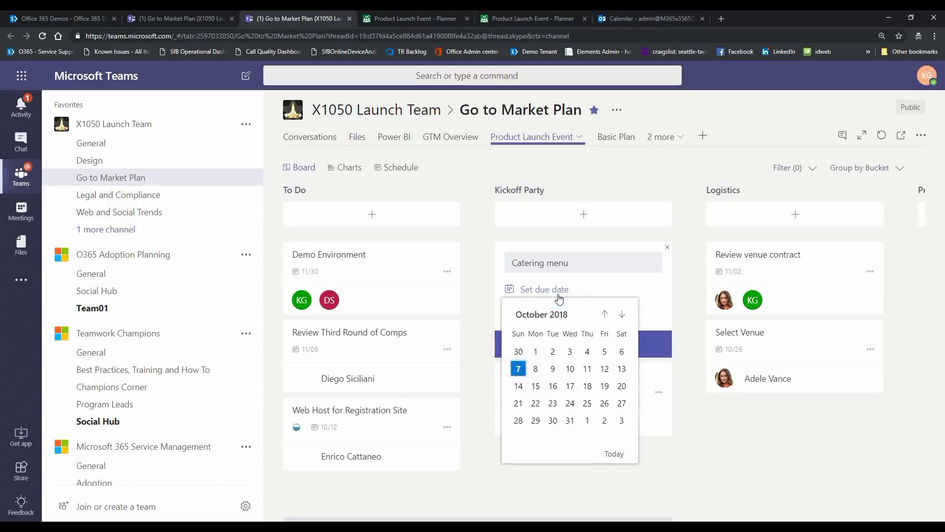
click(604, 404)
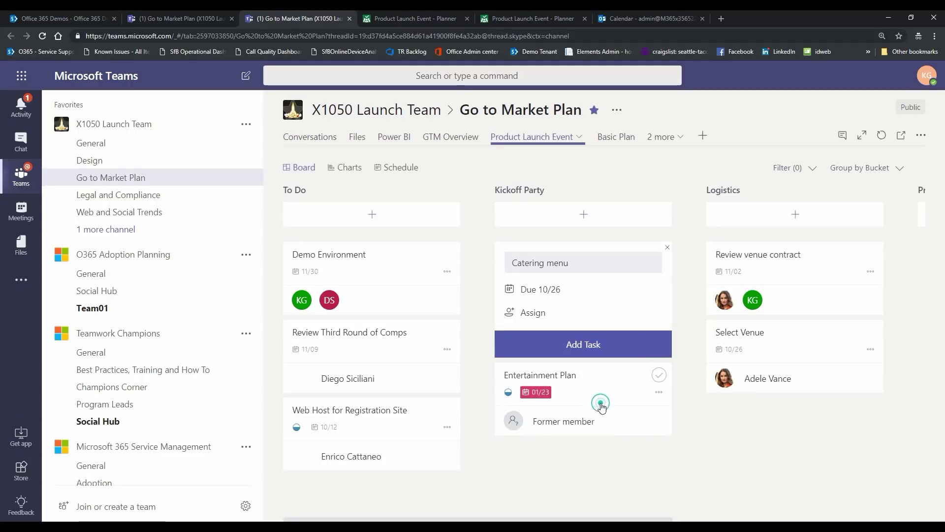
Assign the new task to the team member responsible for Review Third Round of Comps and add it to the bucket.
click(541, 319)
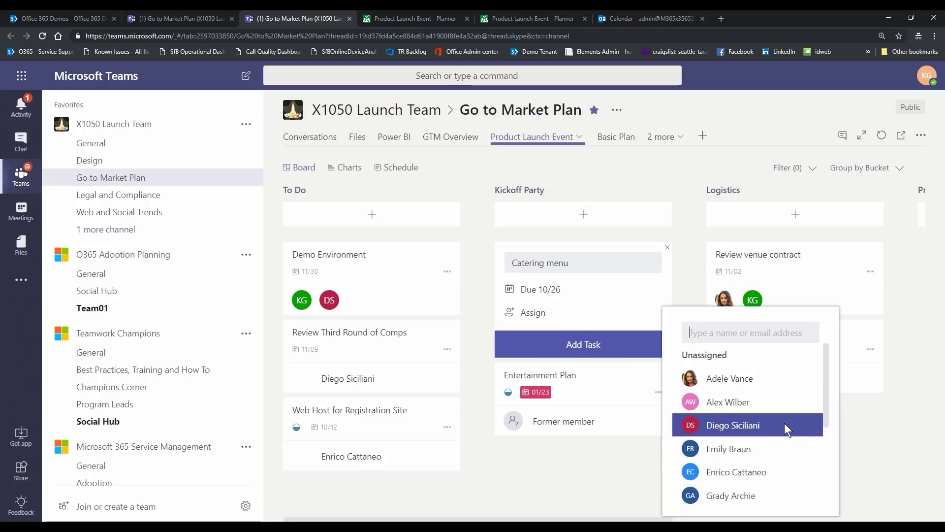
click(747, 432)
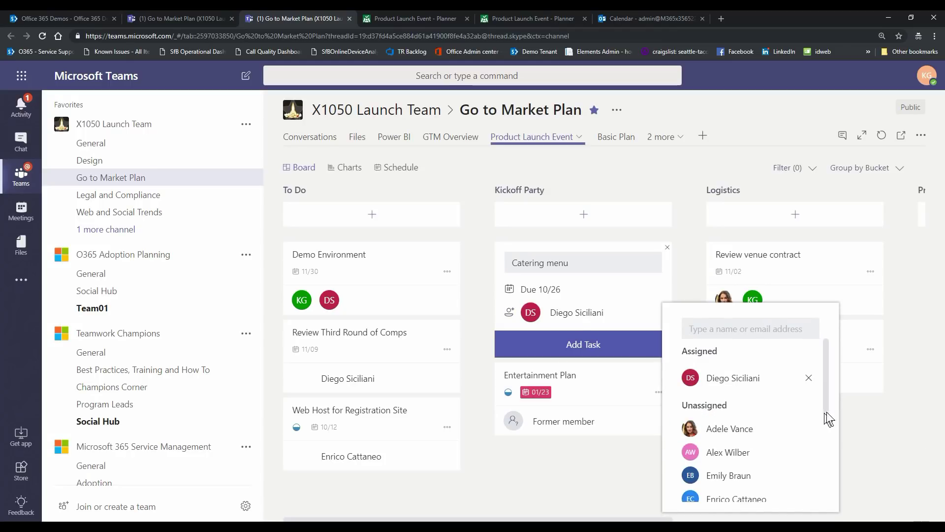
mouse_move(825, 406)
mouse_down()
mouse_move(825, 428)
mouse_move(825, 409)
mouse_up()
click(861, 433)
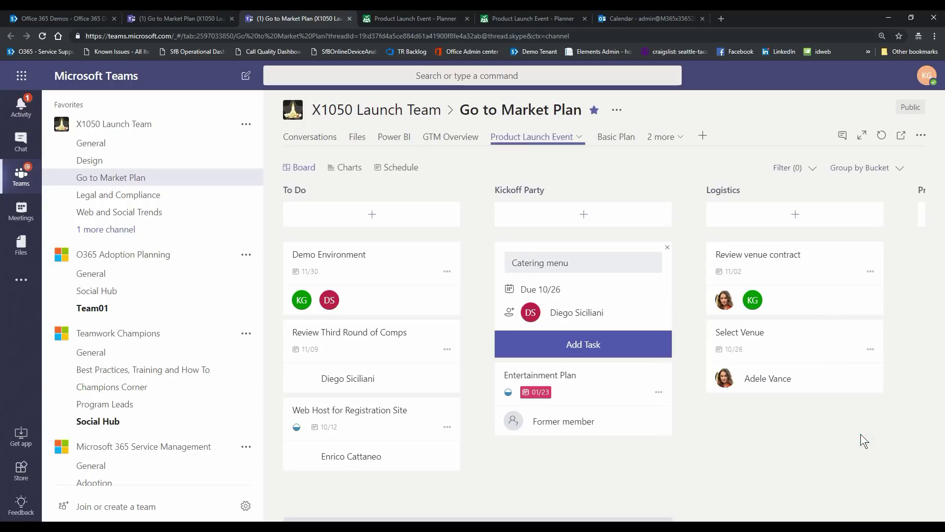
click(606, 354)
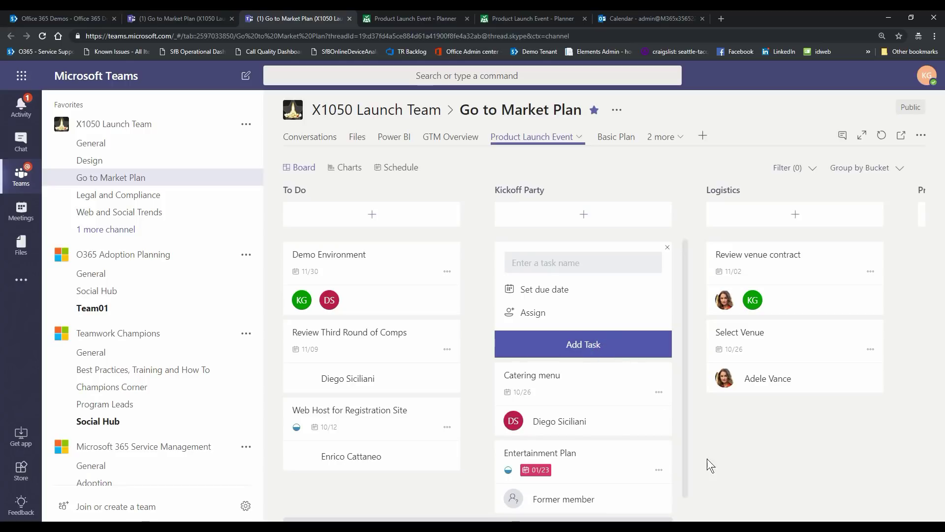
Open the Catering menu task and set its progress to In progress and its start date to 10/04/2018.
scroll(679, 446, down, 1)
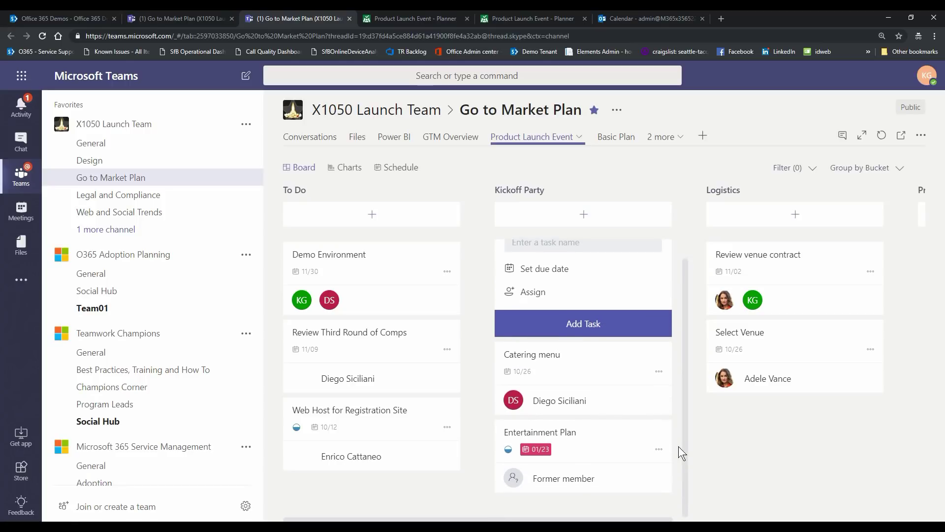
click(533, 358)
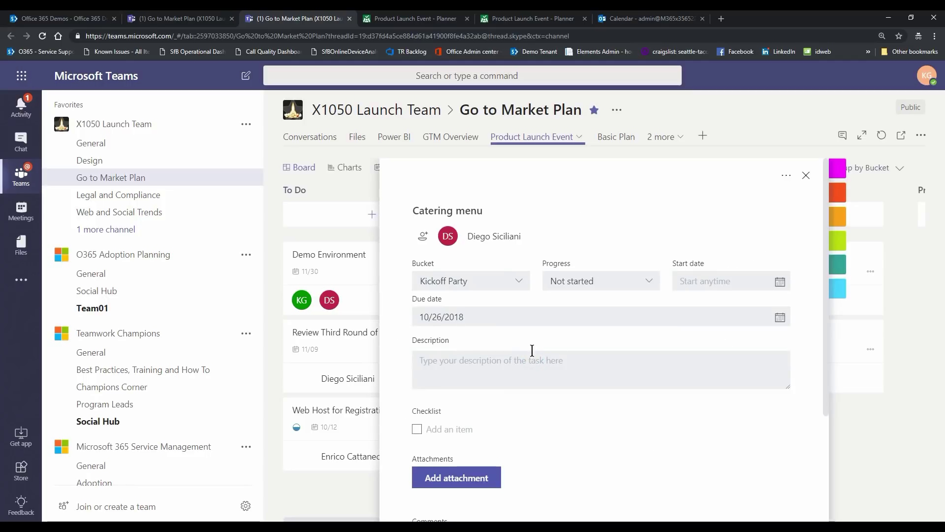
click(645, 279)
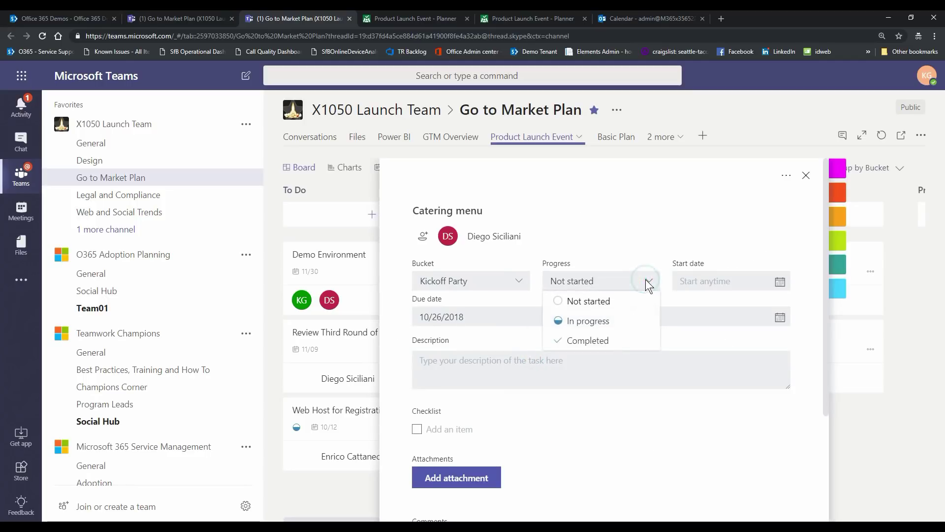
click(604, 319)
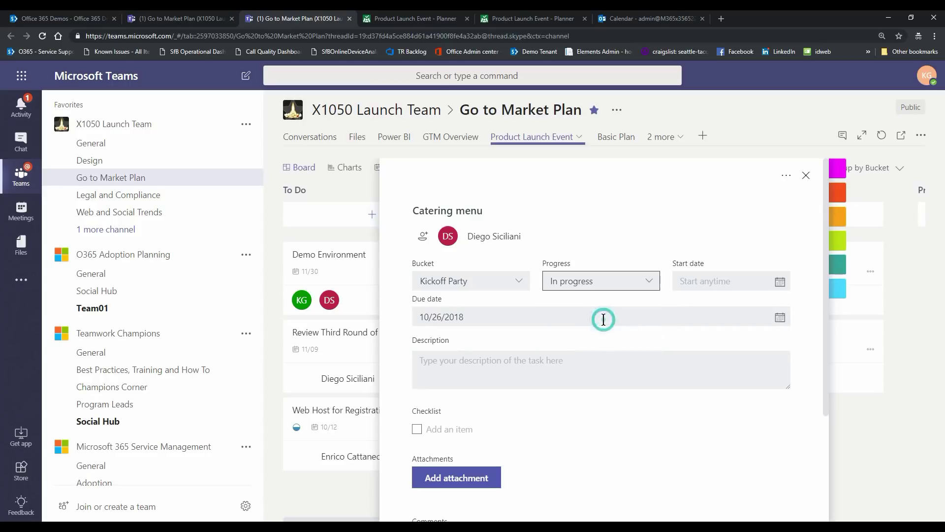
click(780, 282)
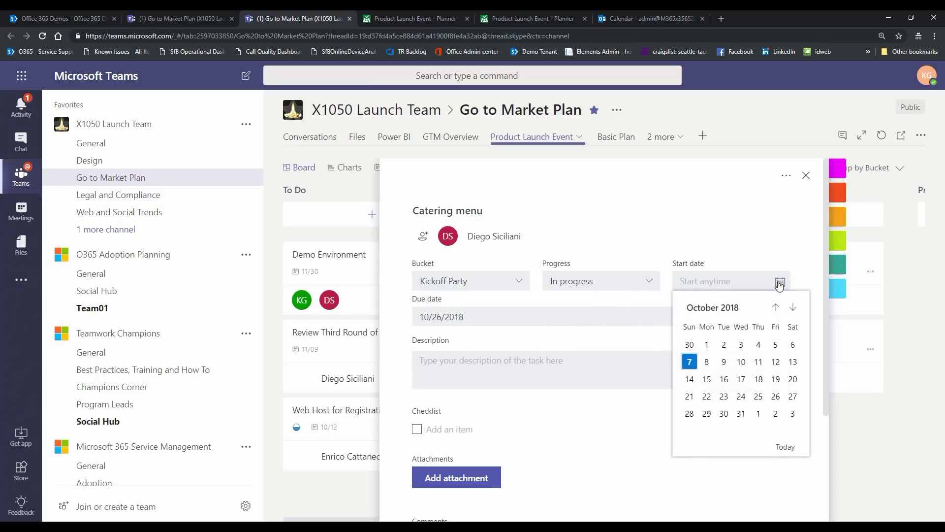
click(759, 345)
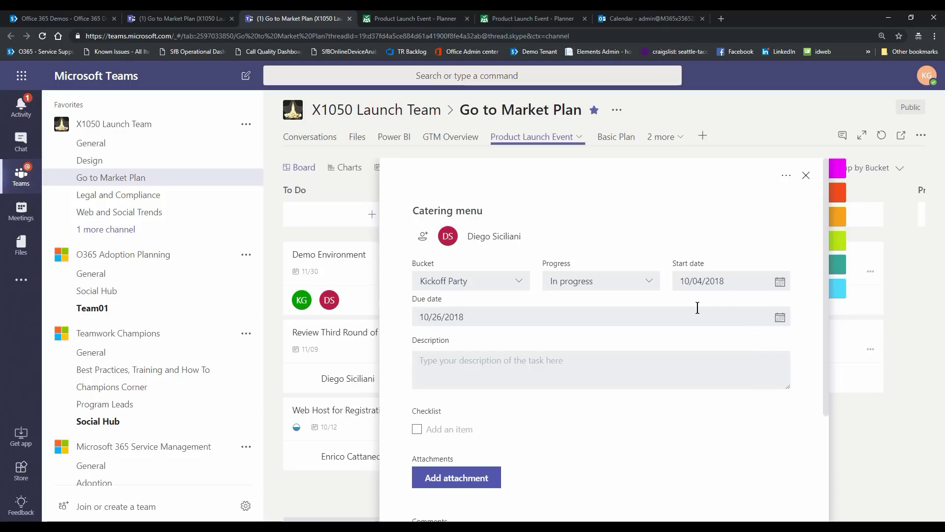
Enter the task description "Make sure to accomodate vegan options" and have it shown on the card.
click(538, 360)
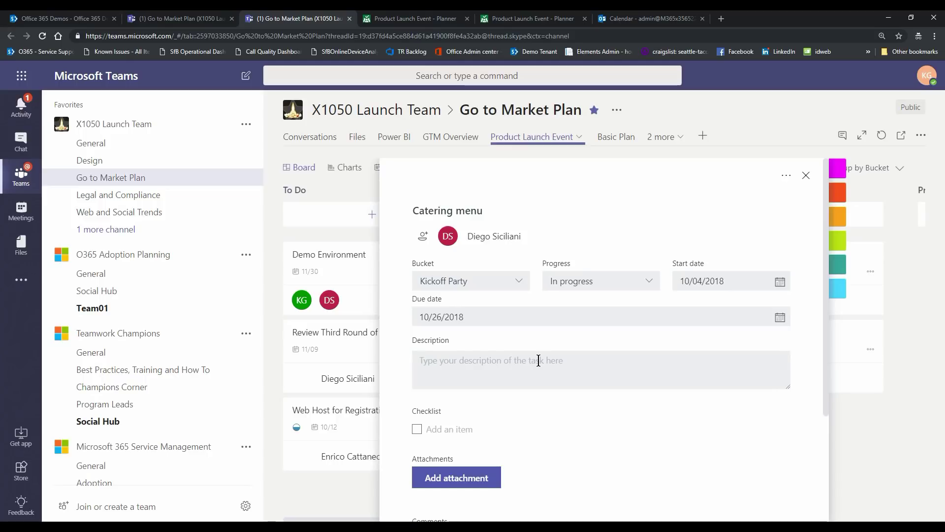
text(Make sure t)
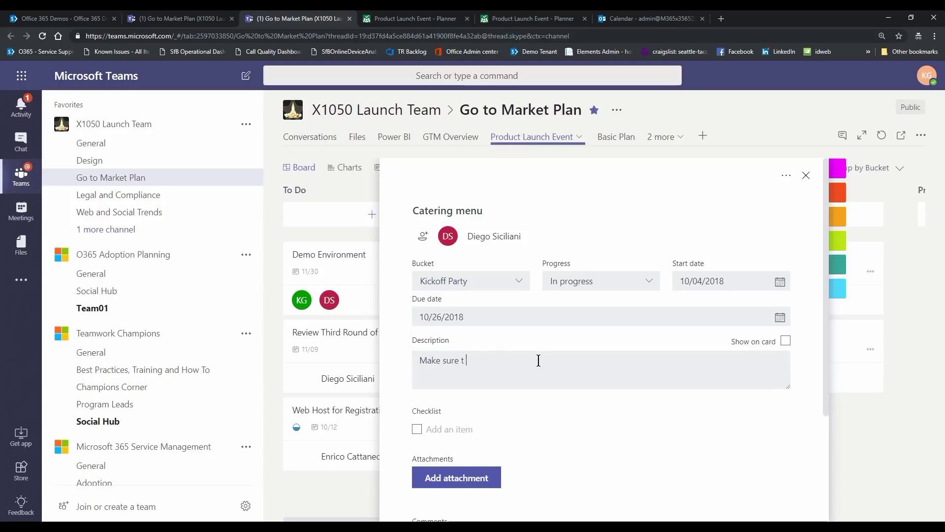
text(o accomodate vega)
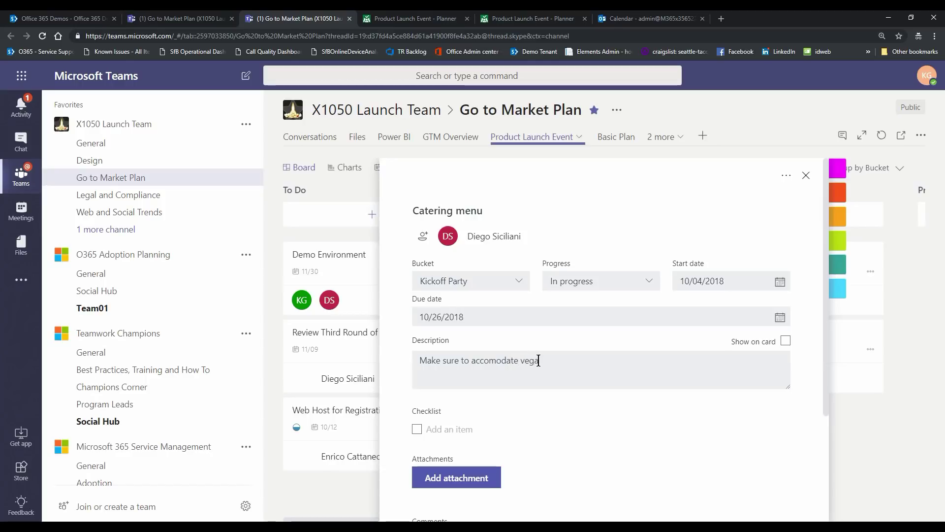
text(n options)
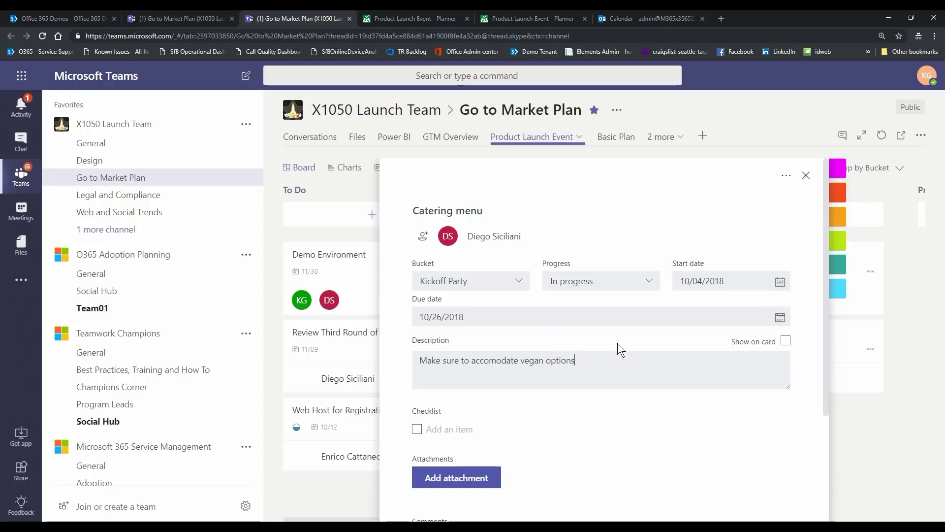
click(786, 341)
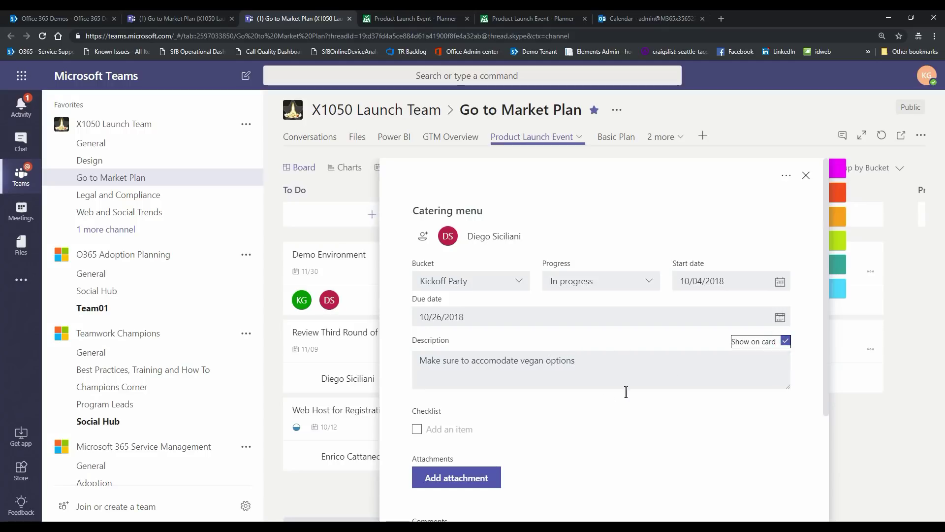
Add checklist entries "Item 1" and "Item 2" to the Catering menu task and have the checklist shown on the card.
scroll(543, 402, down, 2)
scroll(543, 402, down, 1)
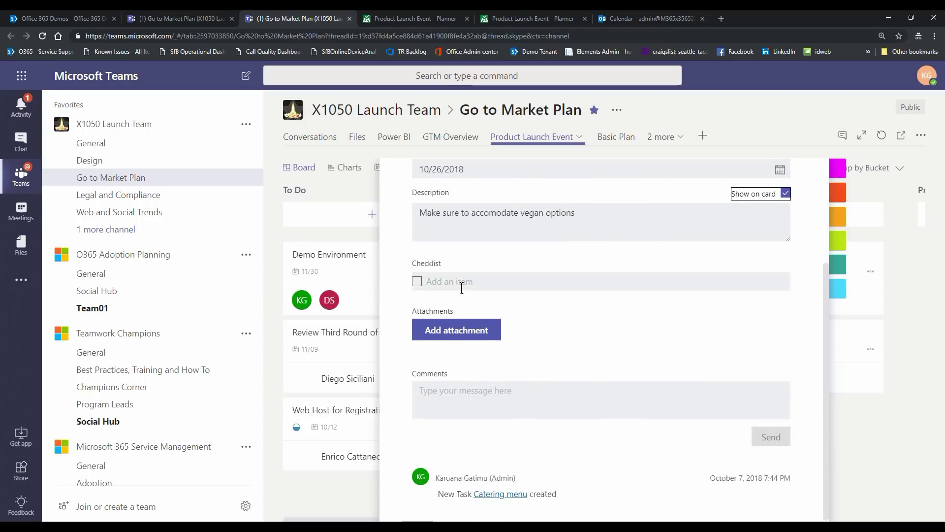
click(456, 283)
text(Ite)
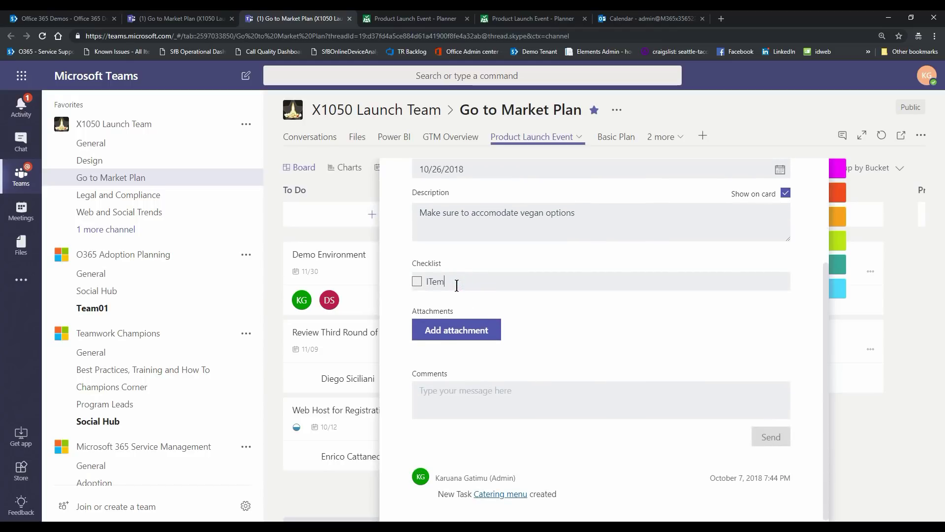
text(m 1)
key(Return)
text(Itm)
key(BackSpace)
key(BackSpace)
text(tem 2)
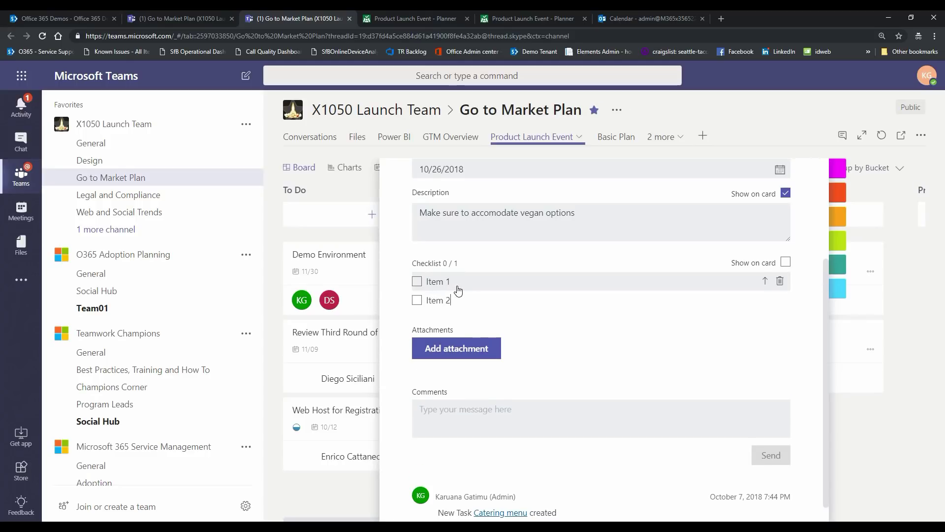
key(Return)
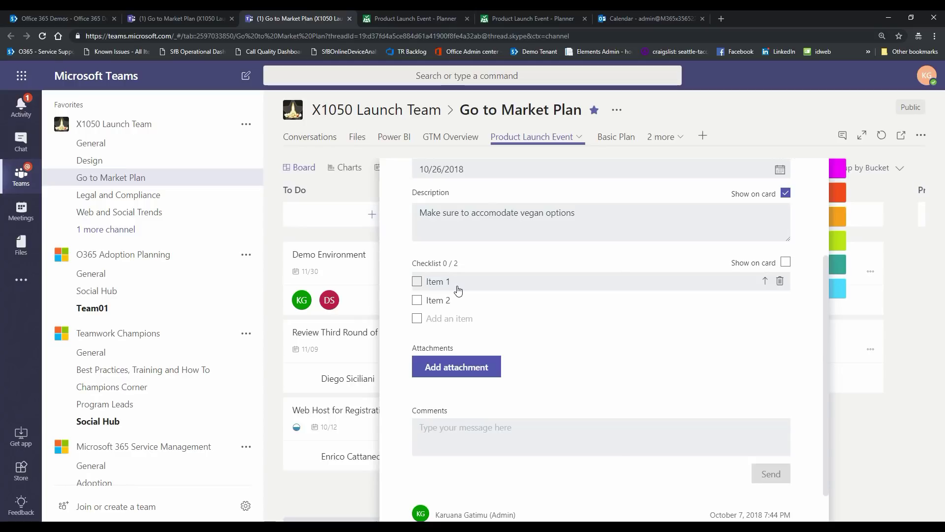
click(786, 263)
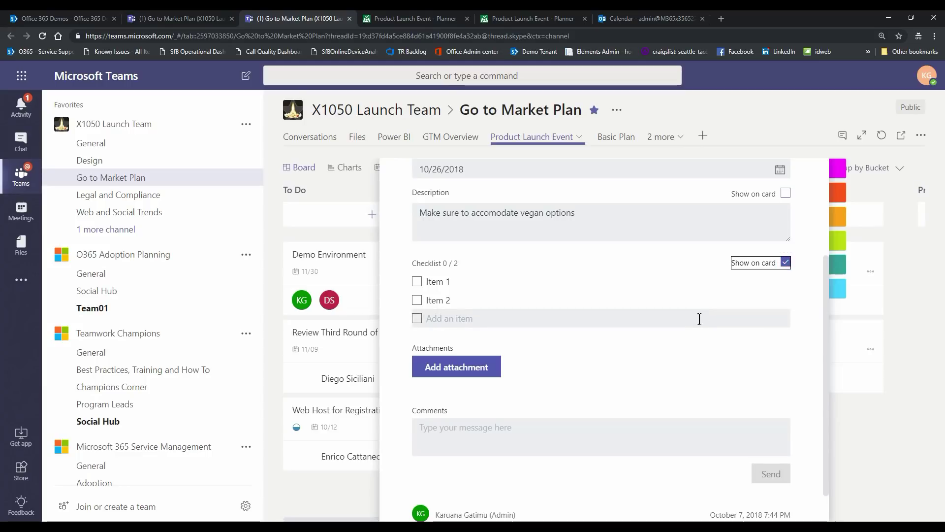
View the attachment types offered for the Catering menu task, and close the task details.
click(480, 367)
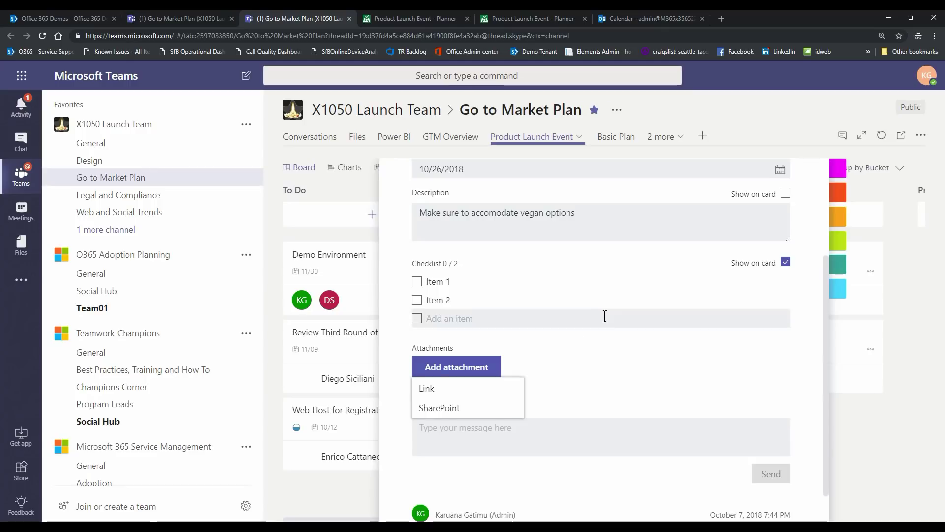
click(606, 359)
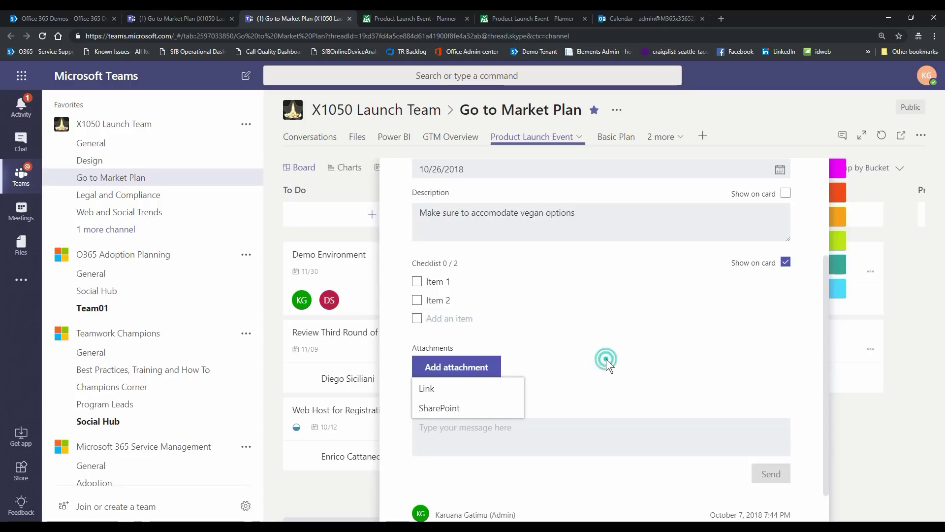
click(466, 333)
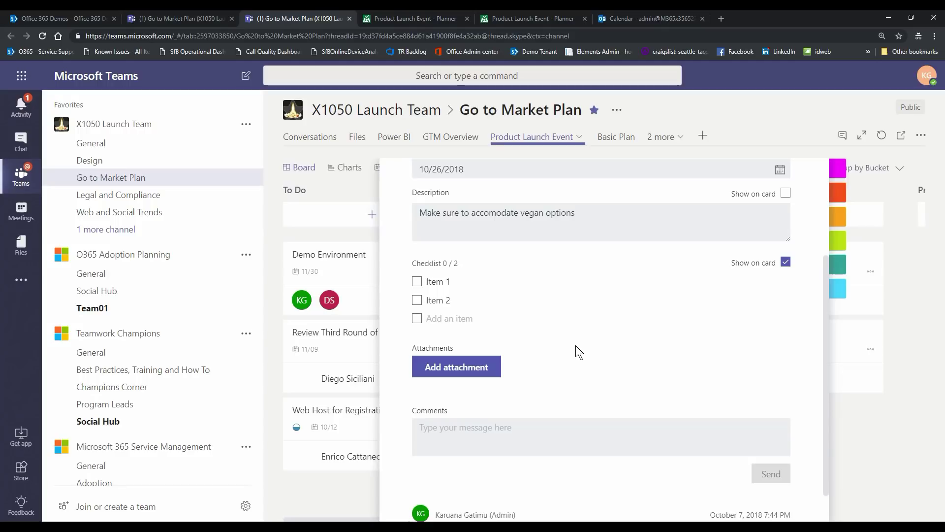
scroll(575, 344, down, 1)
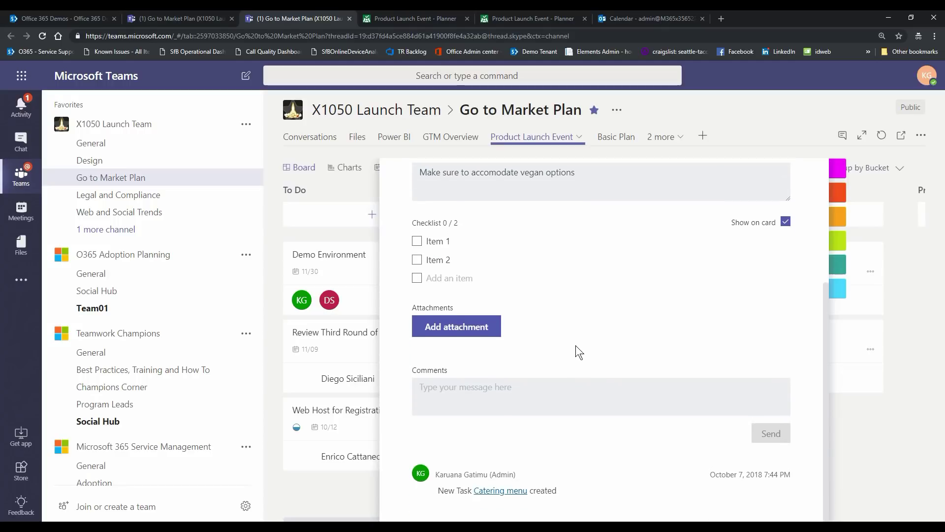
scroll(575, 345, up, 4)
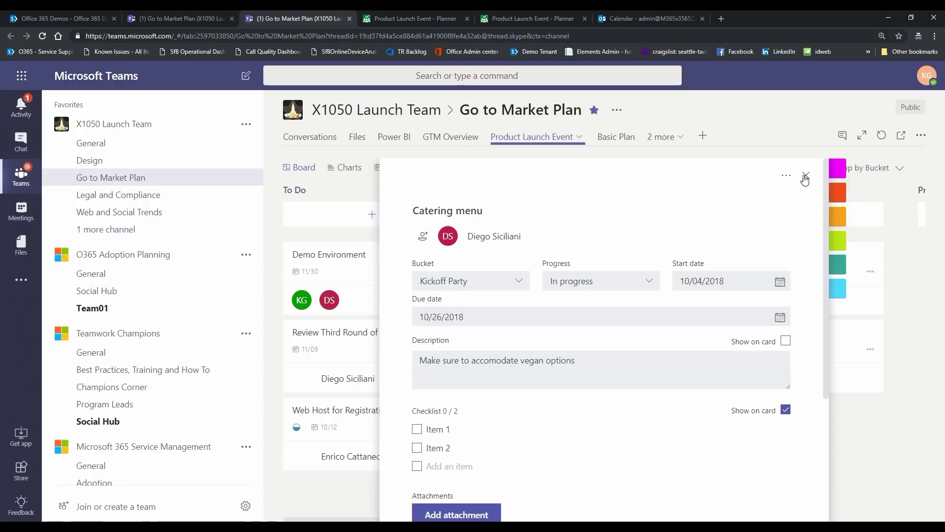
click(805, 177)
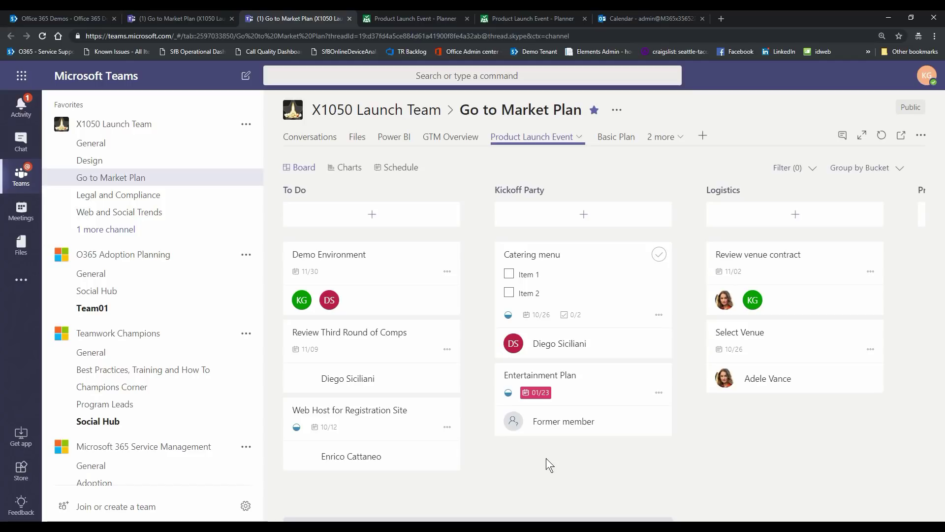
Reopen the Catering menu task, post the comment "Need to identify budget", and close the task details.
click(555, 255)
scroll(561, 447, down, 4)
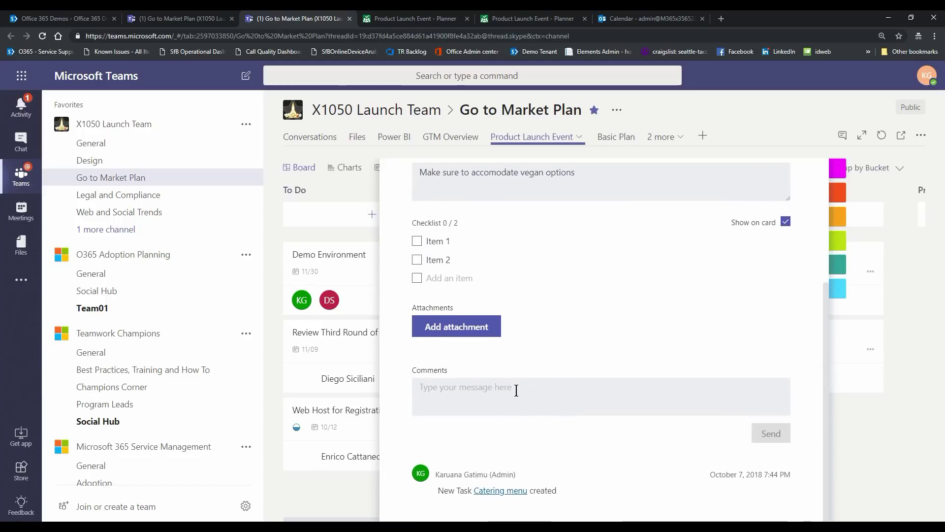
click(515, 389)
text(Ne)
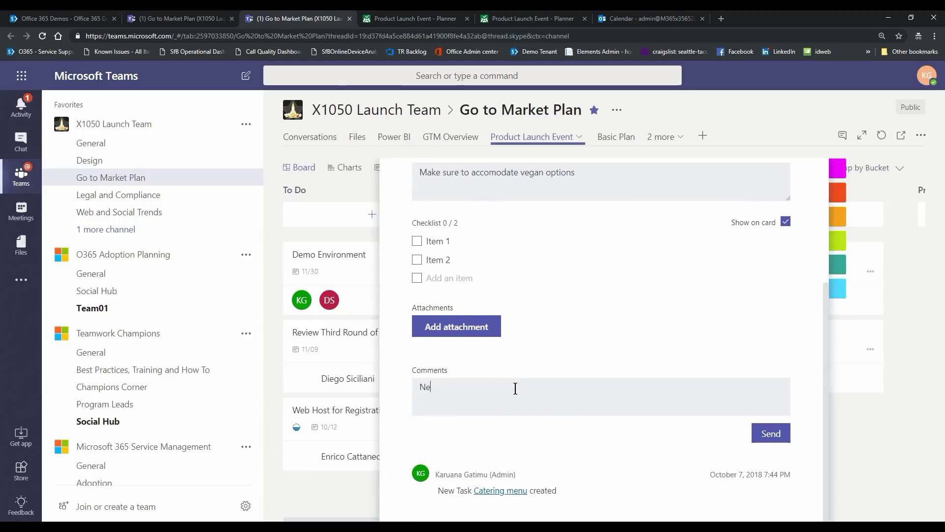
text(ed to identify budget)
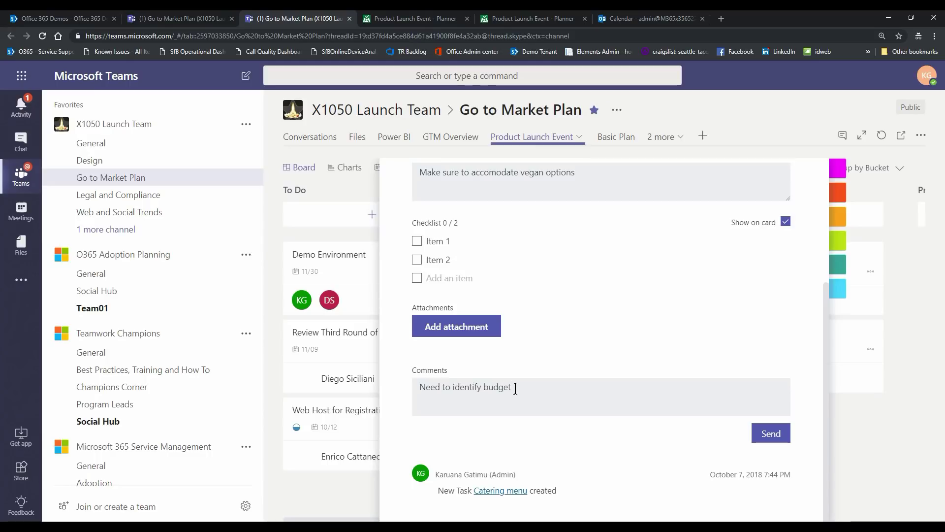
click(785, 435)
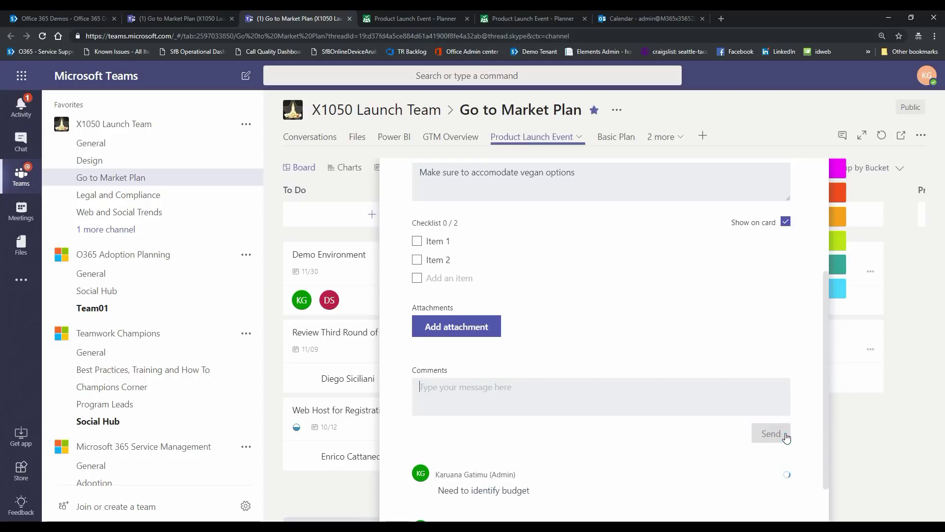
scroll(695, 432, down, 1)
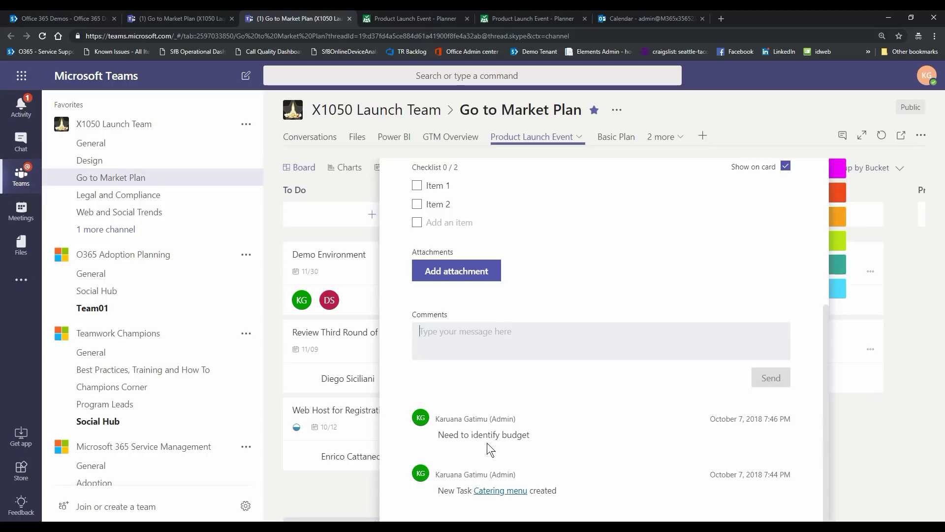
scroll(486, 442, up, 5)
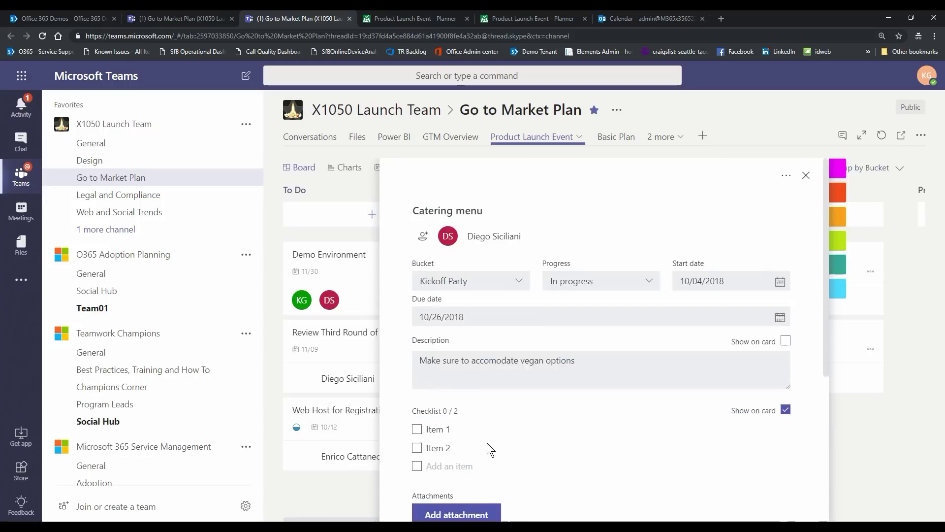
click(806, 176)
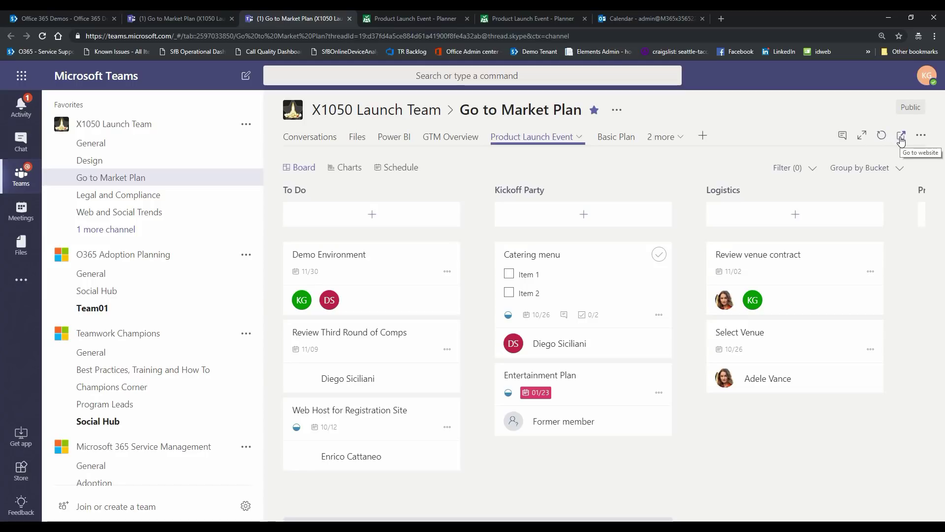
Switch to Planner and show the Product Launch Event charts with tasks filtered to the assignees of Catering menu and Review venue contract.
click(400, 20)
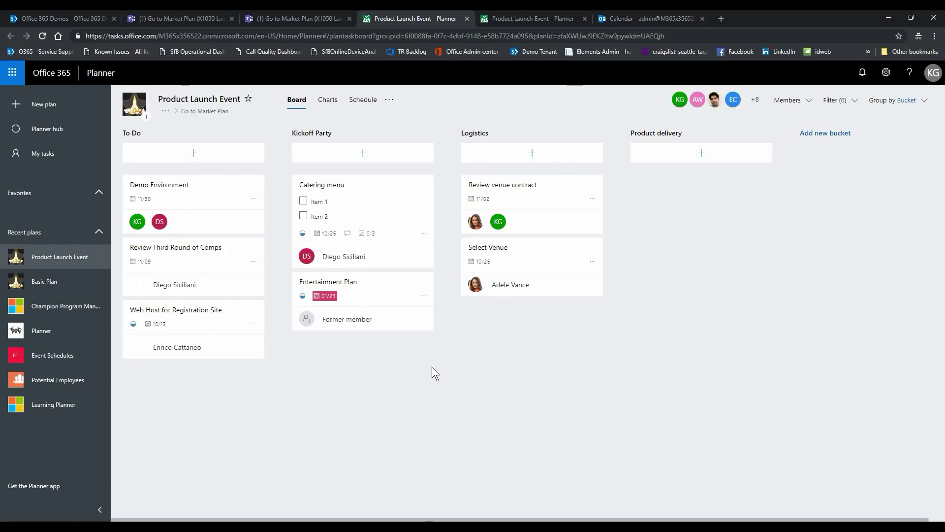
click(331, 102)
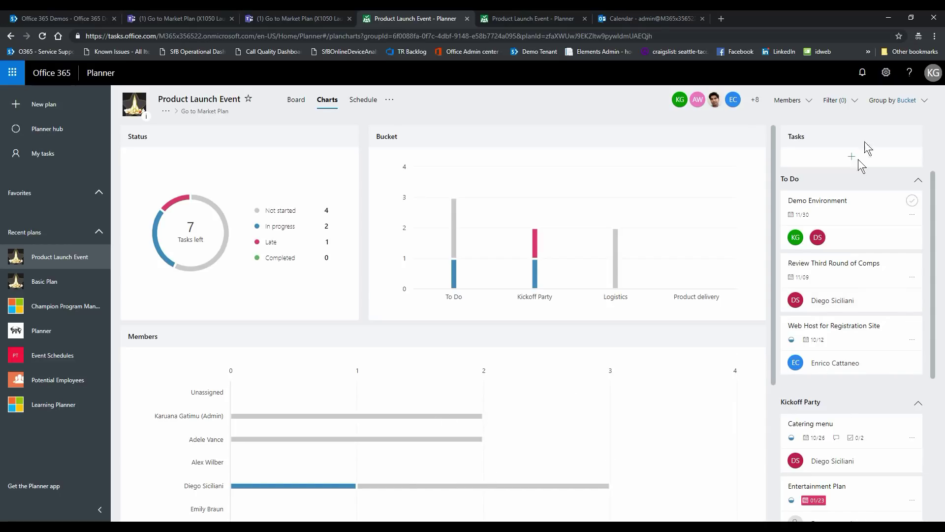
click(850, 103)
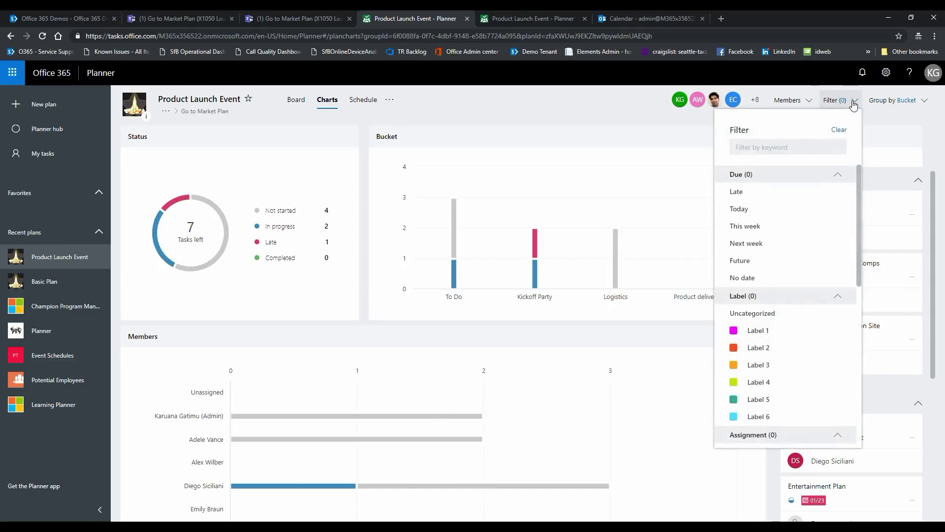
scroll(785, 327, down, 6)
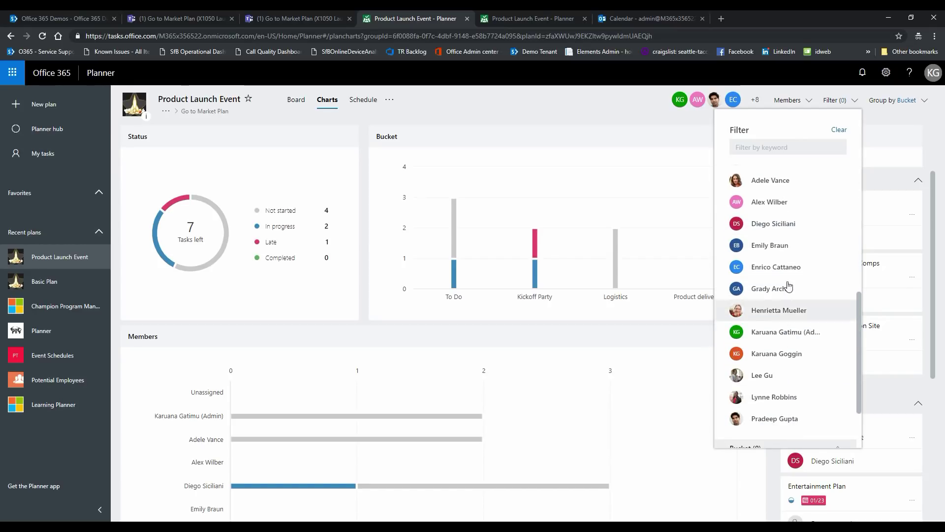
click(802, 224)
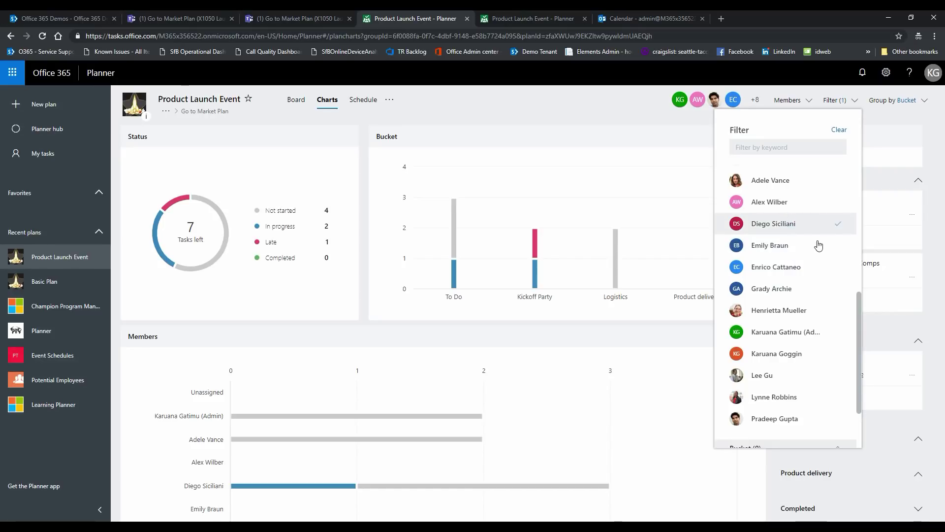
click(823, 333)
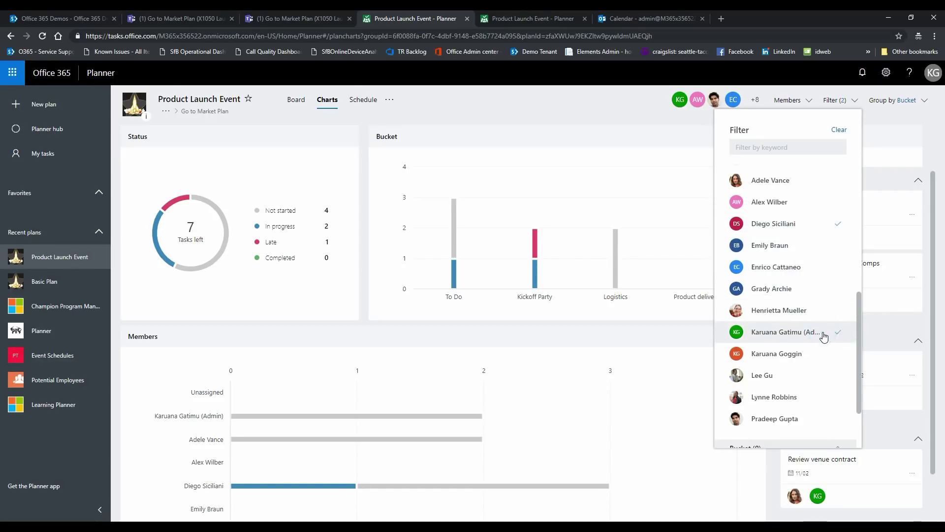
click(802, 181)
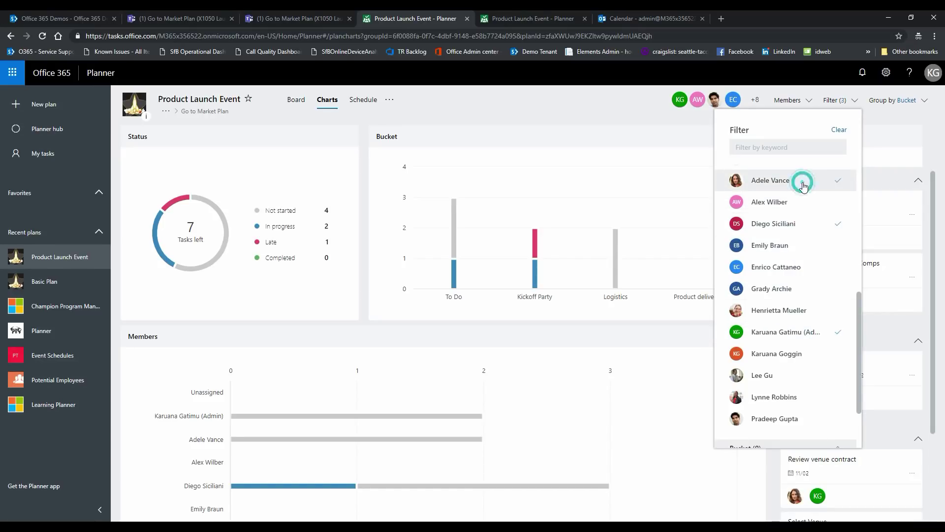
click(920, 140)
scroll(798, 438, down, 2)
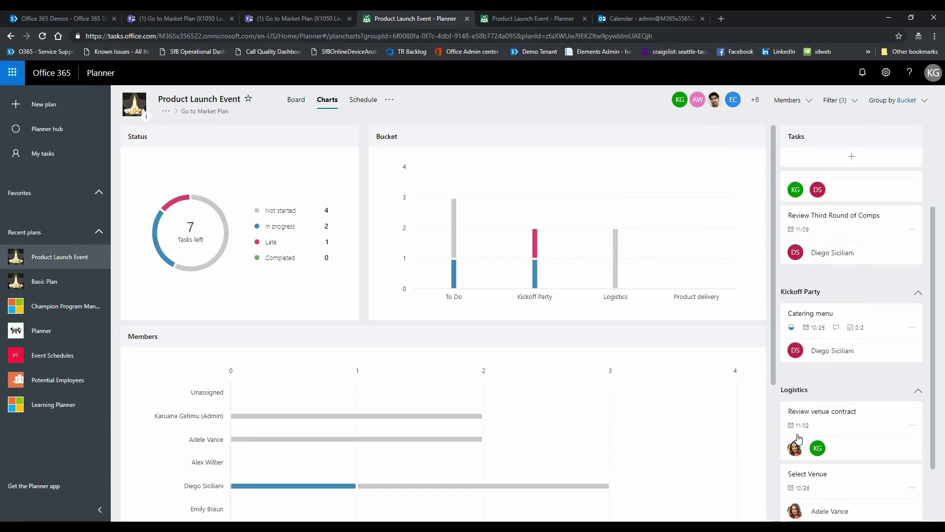
scroll(798, 438, up, 2)
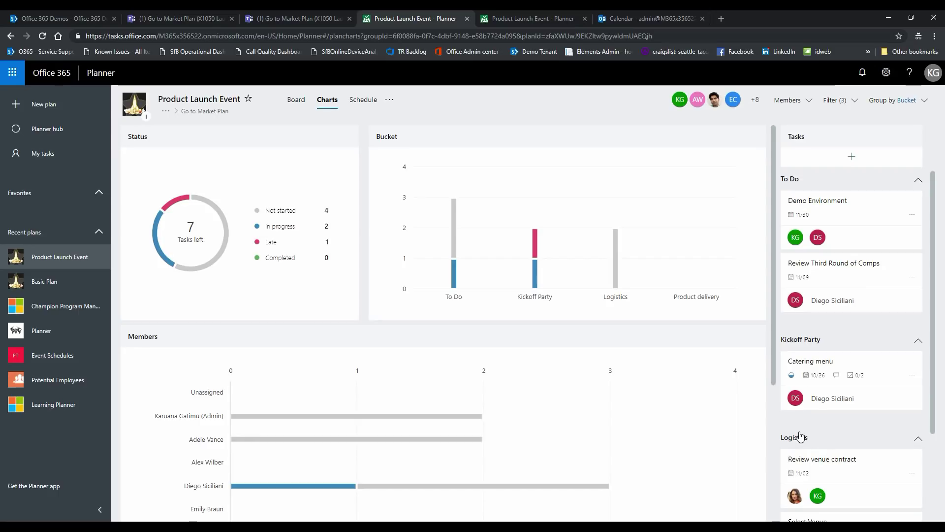
Show the plan's schedule and publish the plan to an iCalendar feed for Outlook.
click(371, 103)
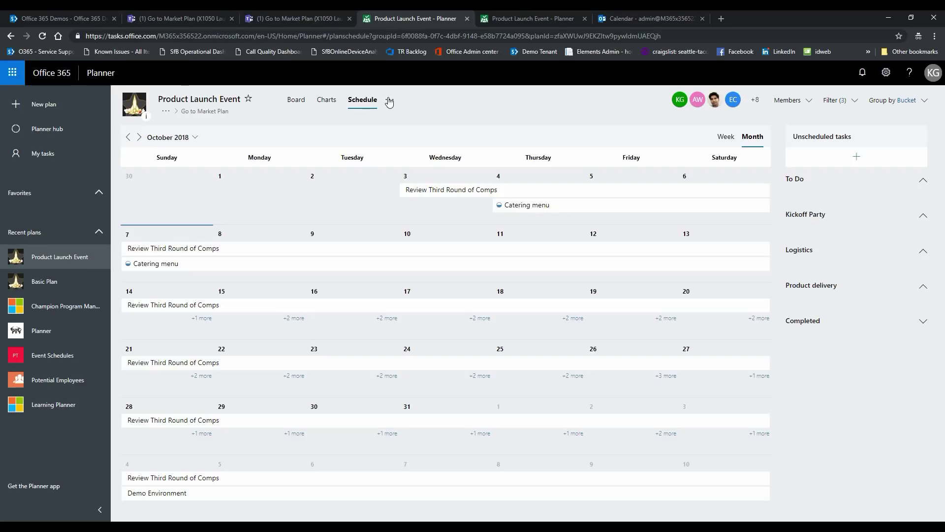
click(389, 100)
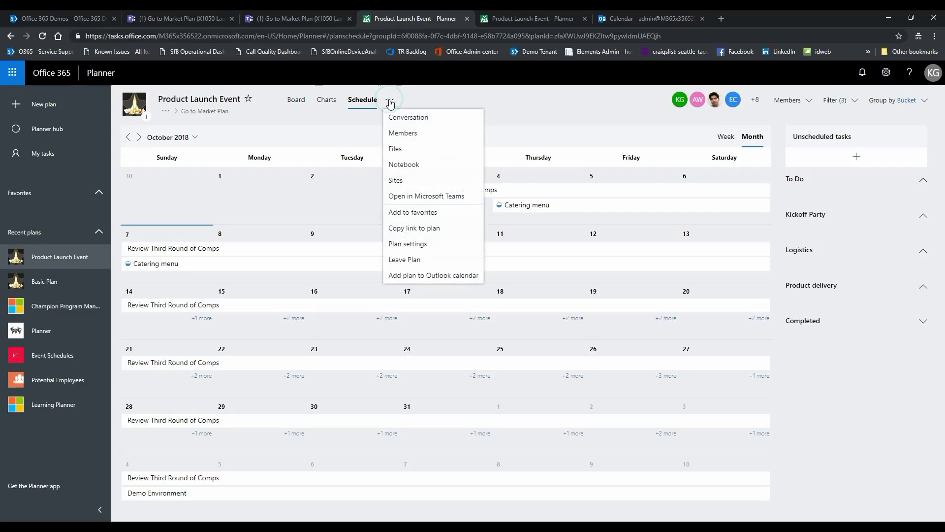
click(415, 277)
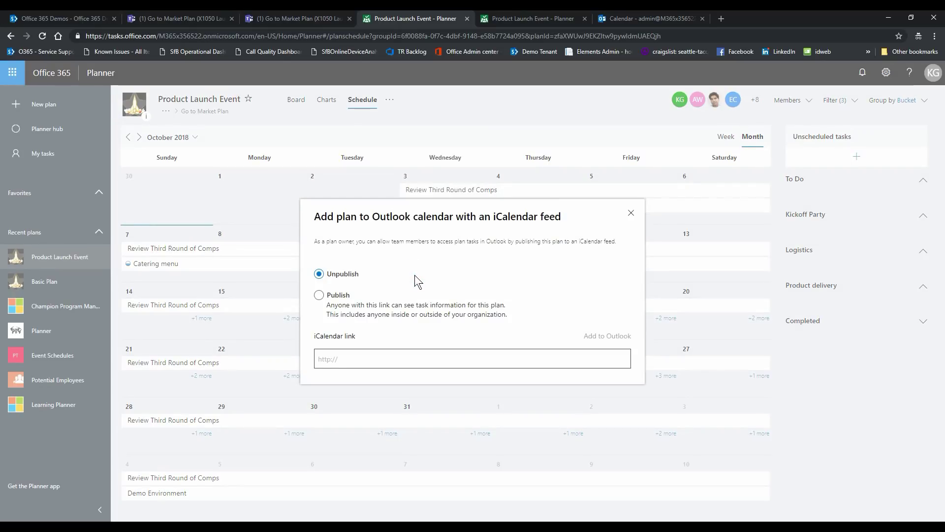
click(319, 295)
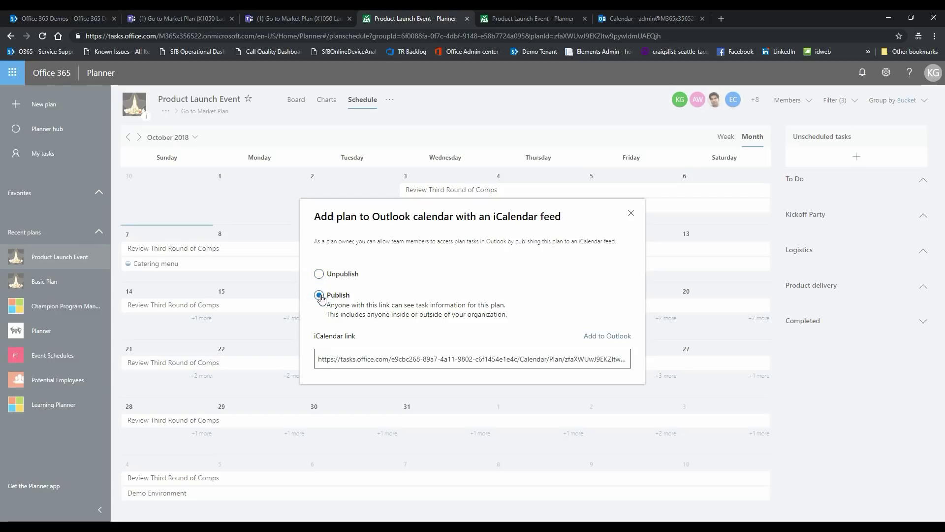
Add the published feed to Outlook and save the calendar subscription named Planner-Product Launch Event.
double_click(472, 359)
click(601, 335)
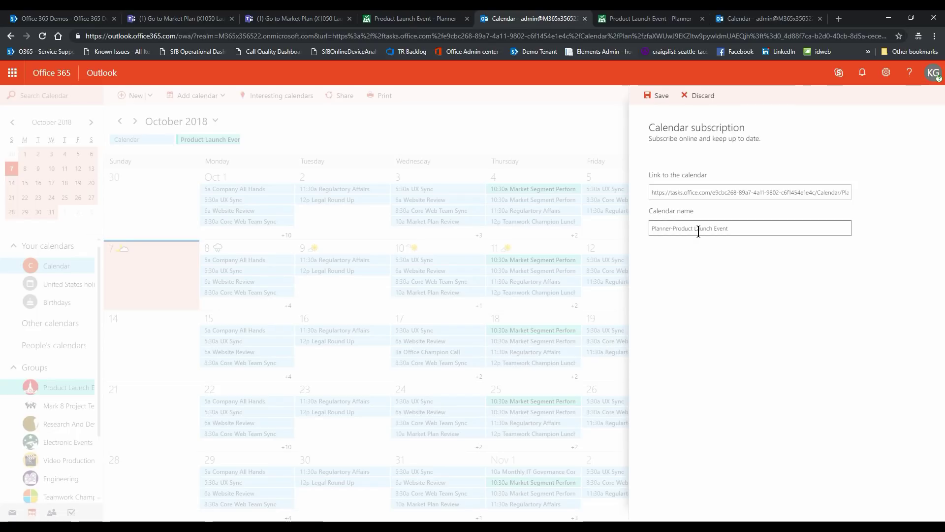
click(659, 97)
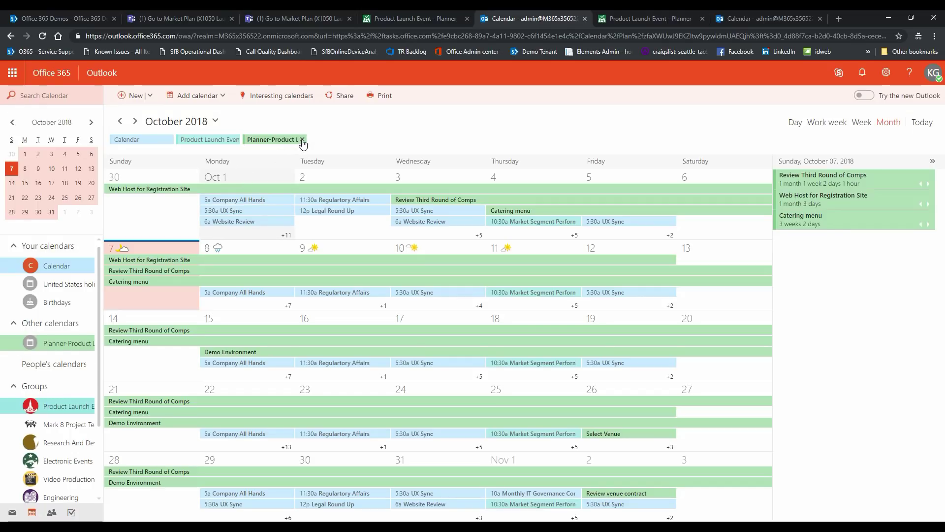
Hide the Planner-Product Launch Event and Product Launch Event group calendars from the Outlook calendar view.
click(303, 140)
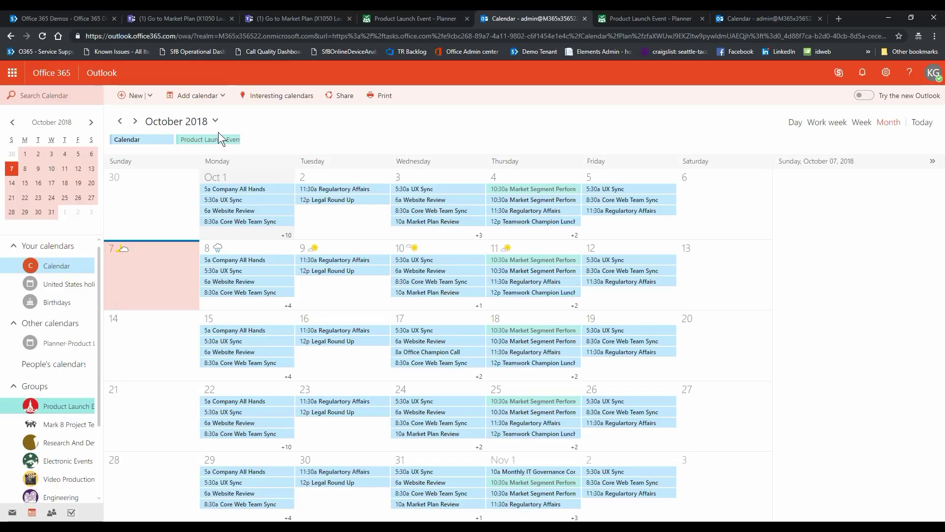
click(237, 140)
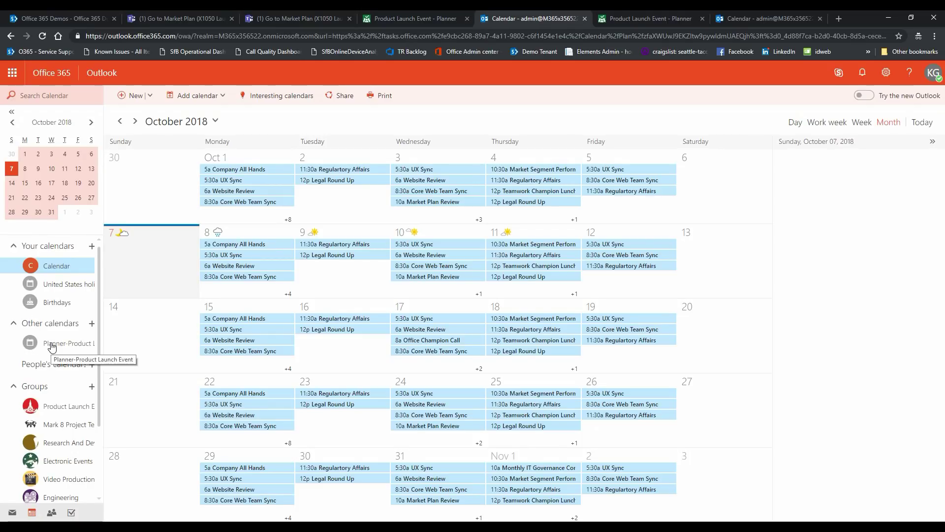
Show the Planner-Product Launch Event calendar in Outlook, and switch to Teams to display the Product Launch Event plan.
click(52, 347)
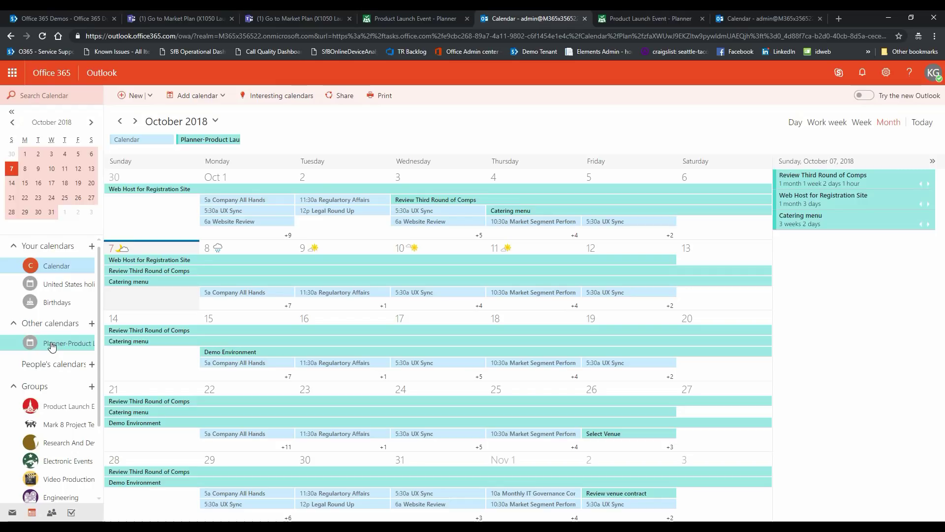
click(167, 17)
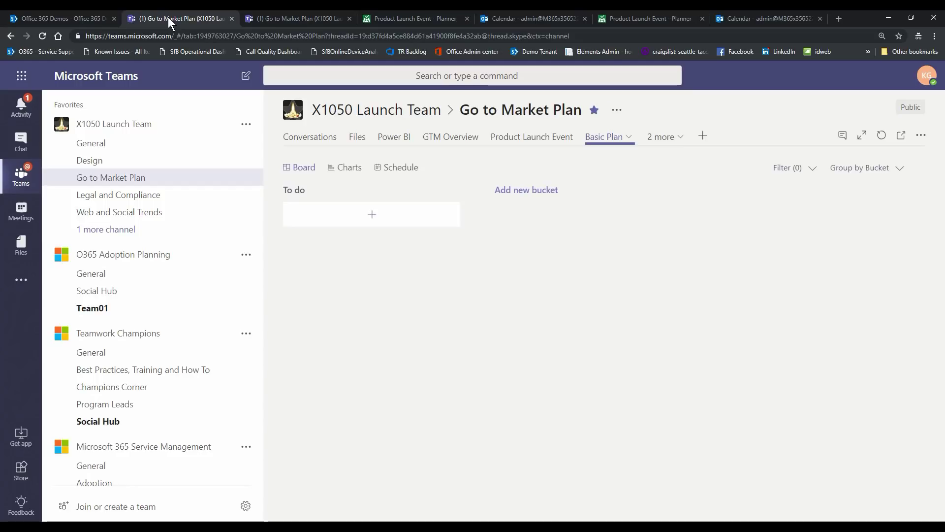
click(510, 138)
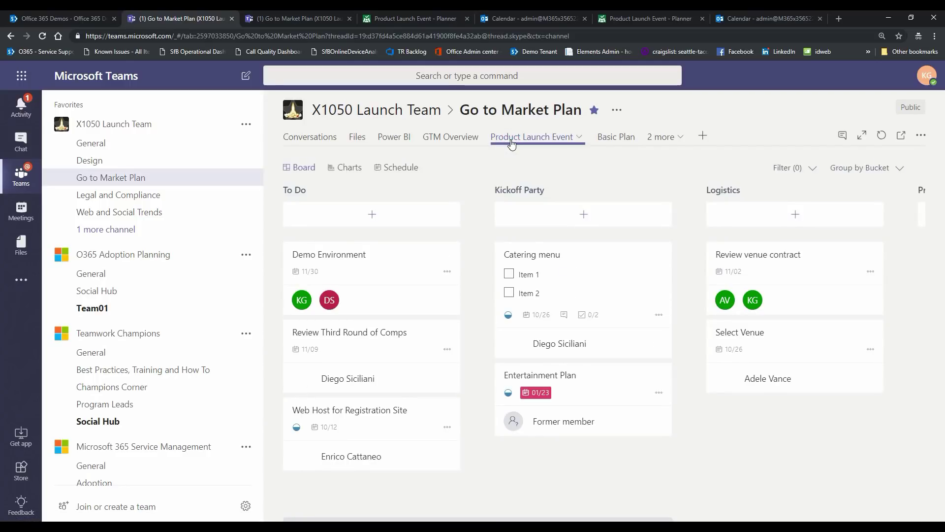
Open the Planner app within Teams and review the assigned tasks, the recent plans and the list of all plans.
click(20, 284)
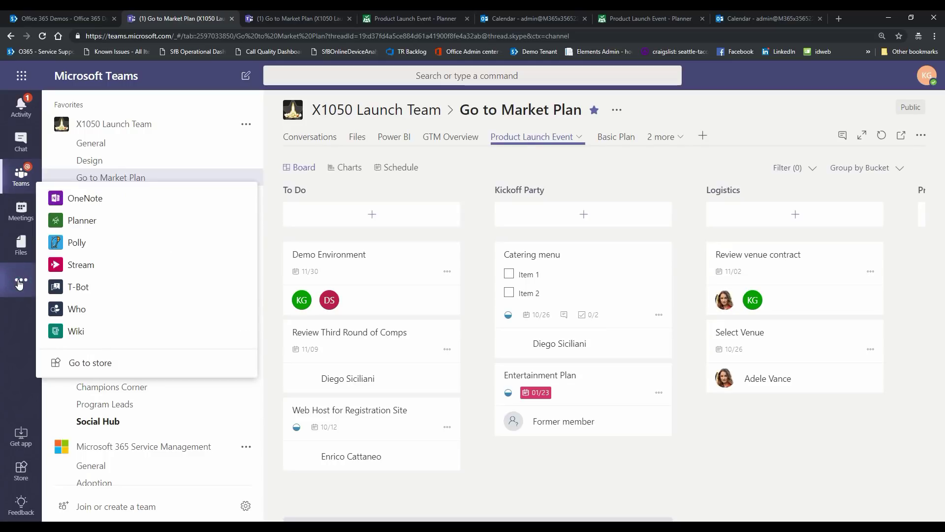
click(82, 225)
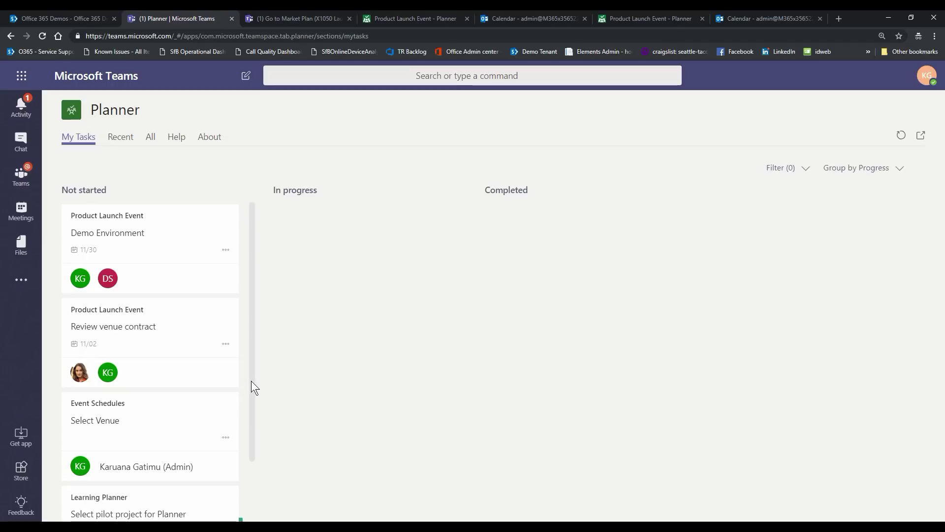
drag(251, 380, 247, 466)
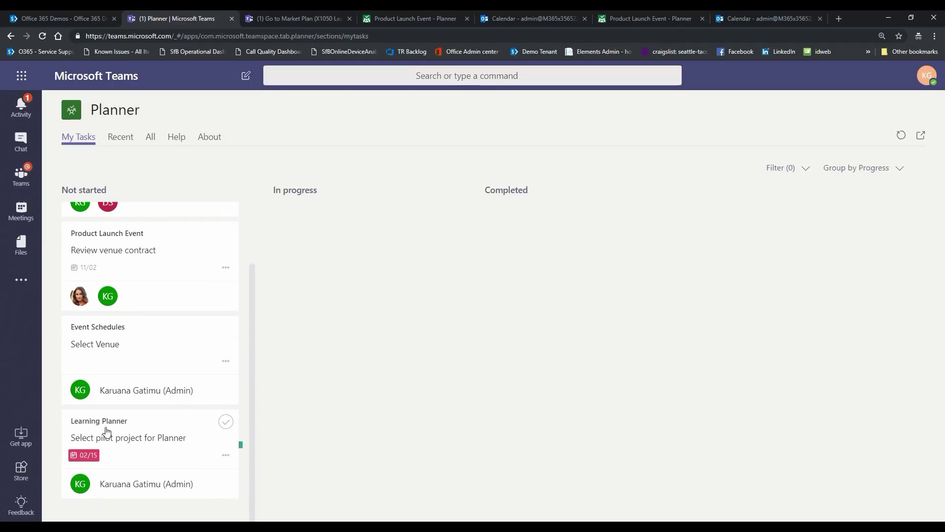
scroll(105, 432, up, 2)
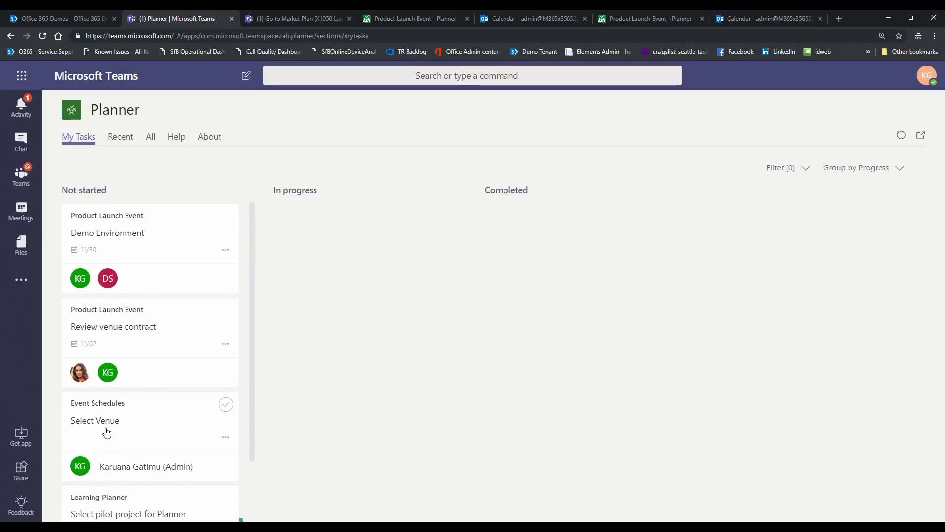
click(120, 138)
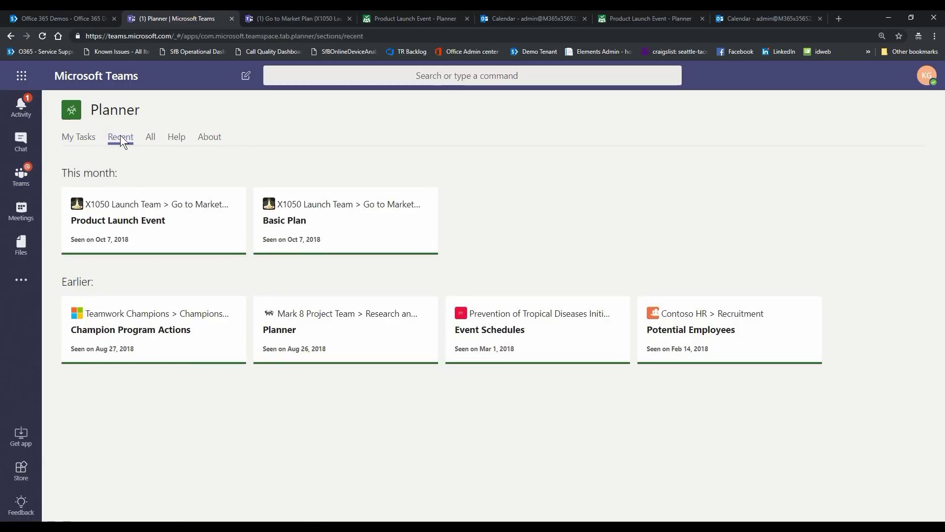
click(151, 139)
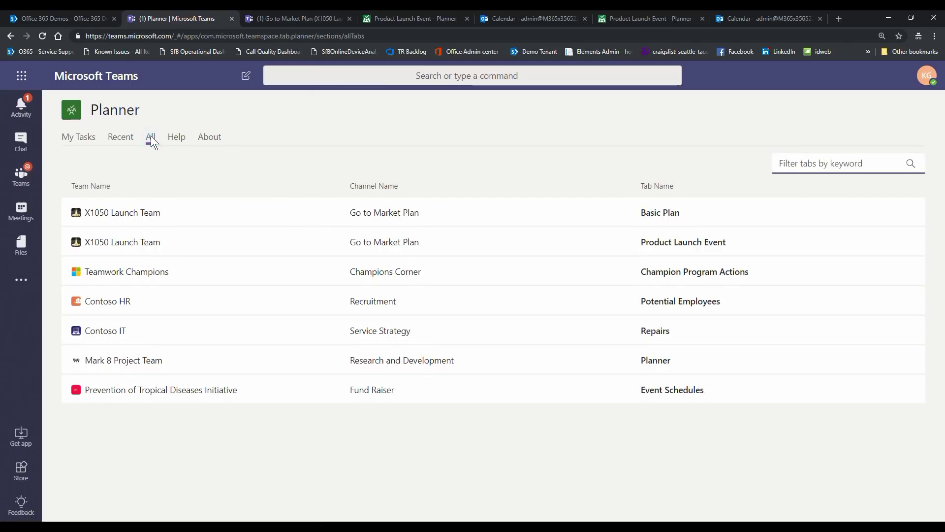
In My Tasks, move Demo Environment to In progress, Select pilot project for Planner to Completed, and Review venue contract below Select Venue.
click(80, 138)
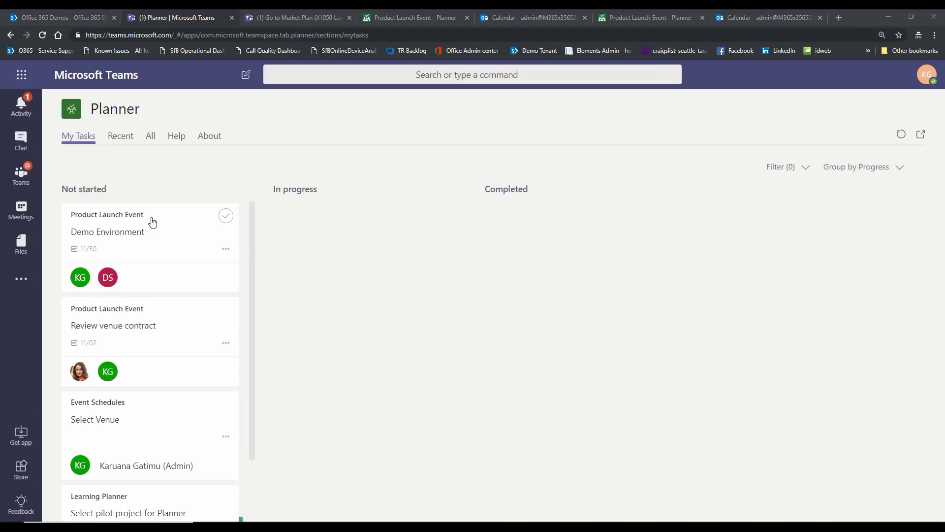
drag(152, 219, 331, 217)
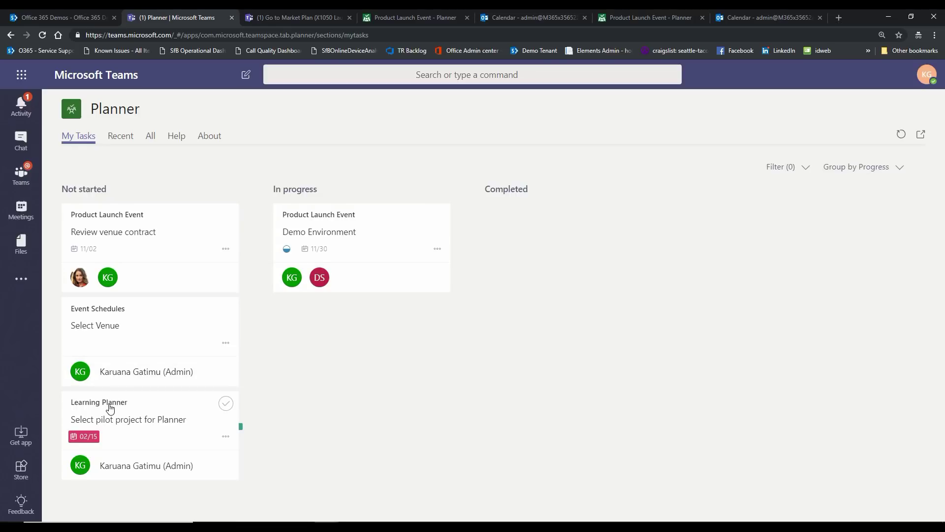
drag(110, 409, 513, 212)
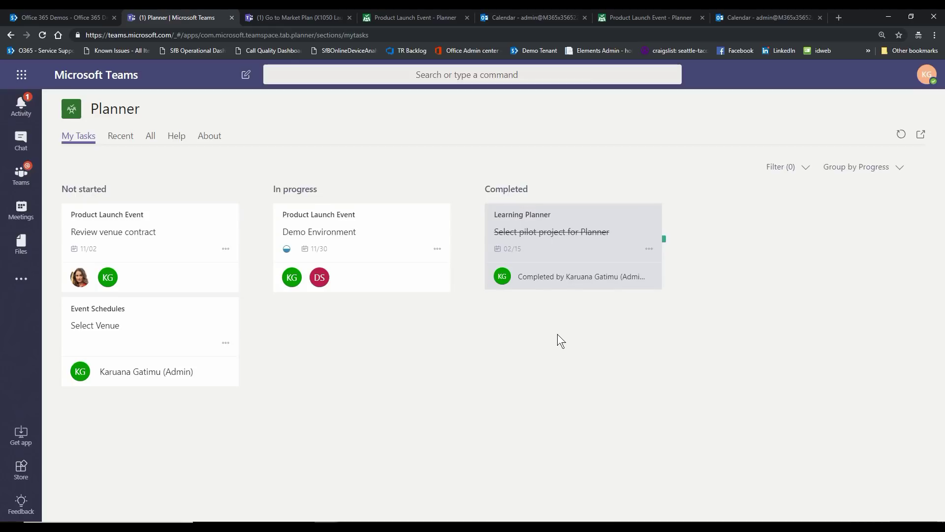
drag(135, 230, 118, 322)
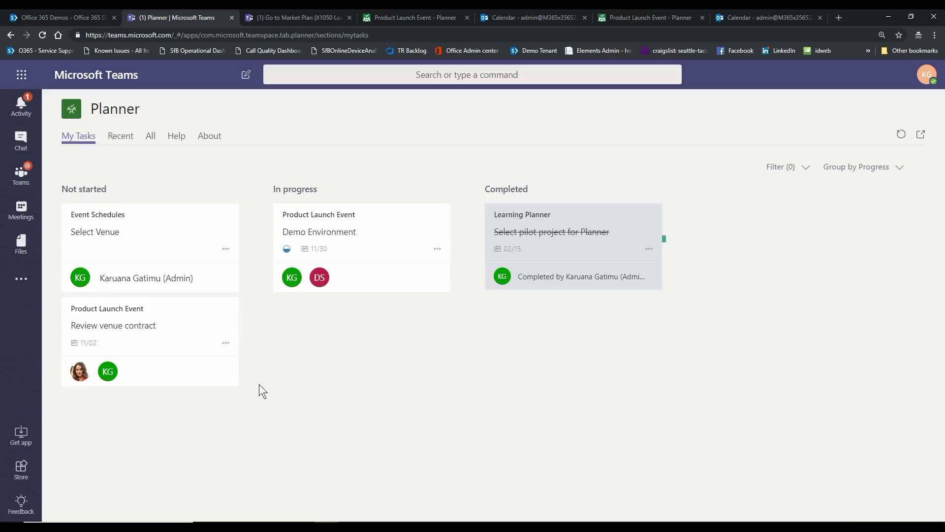
Revisit Planner's recent plans, all plans and My Tasks views, and return to the Go to Market Plan channel.
click(111, 139)
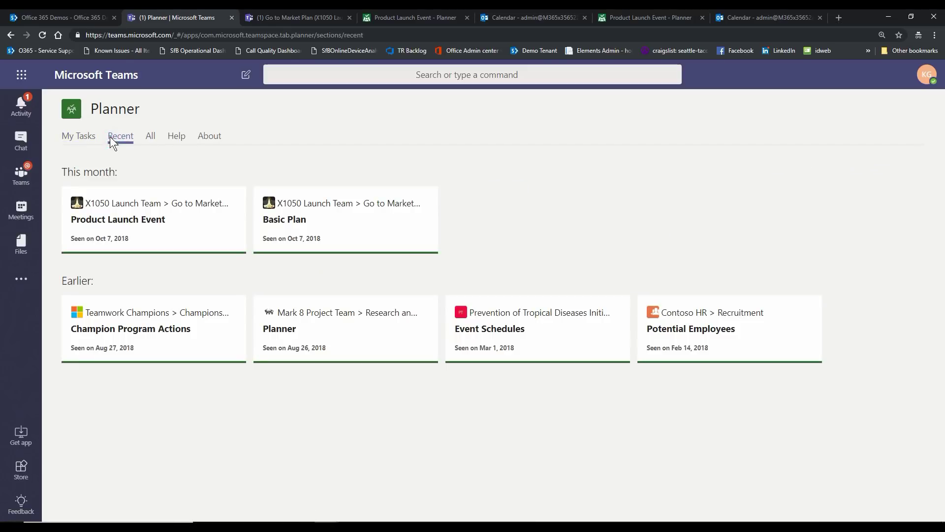
click(148, 138)
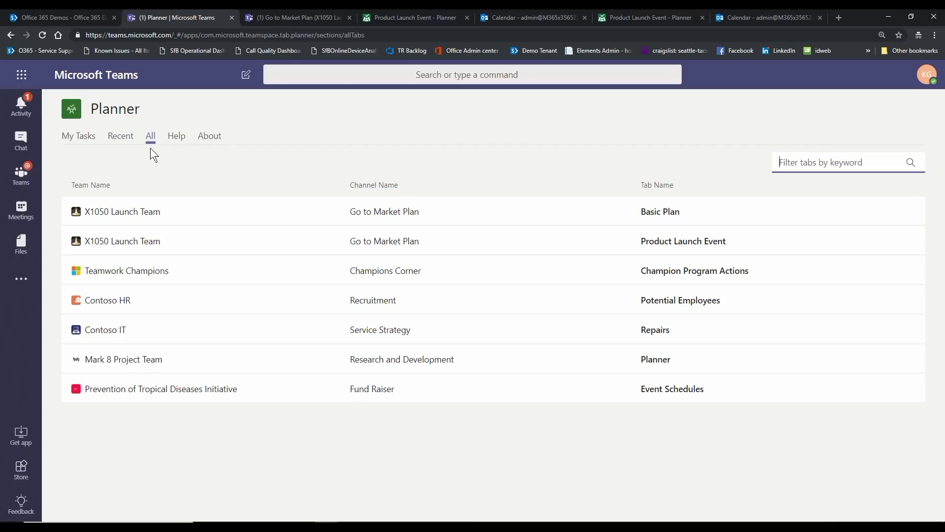
click(20, 279)
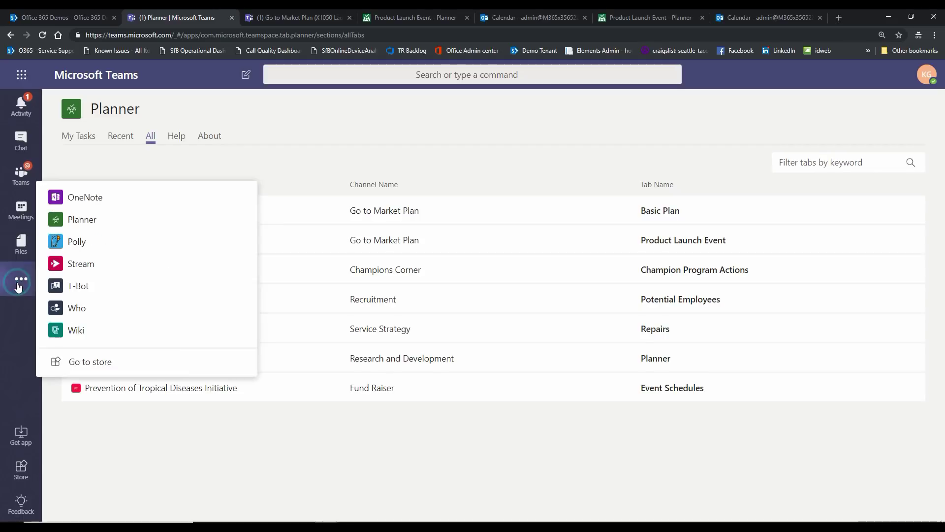
click(76, 221)
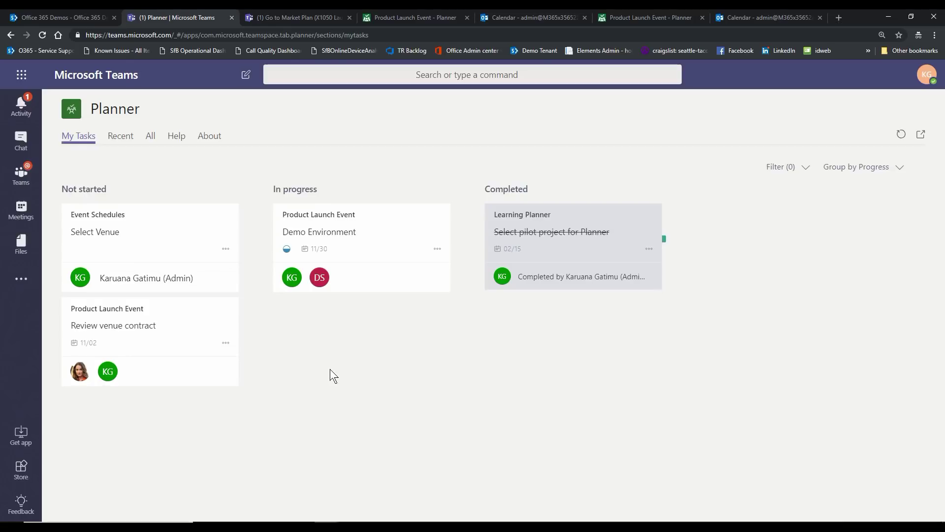
click(21, 175)
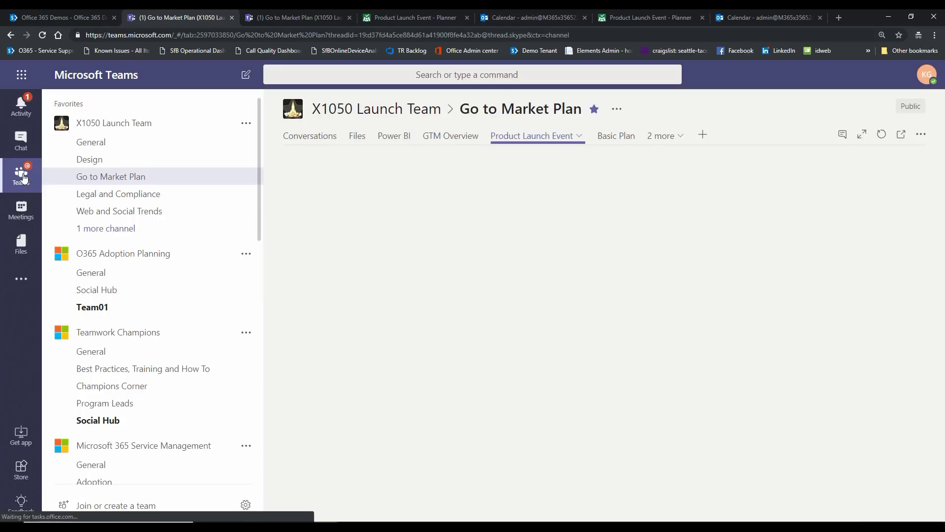